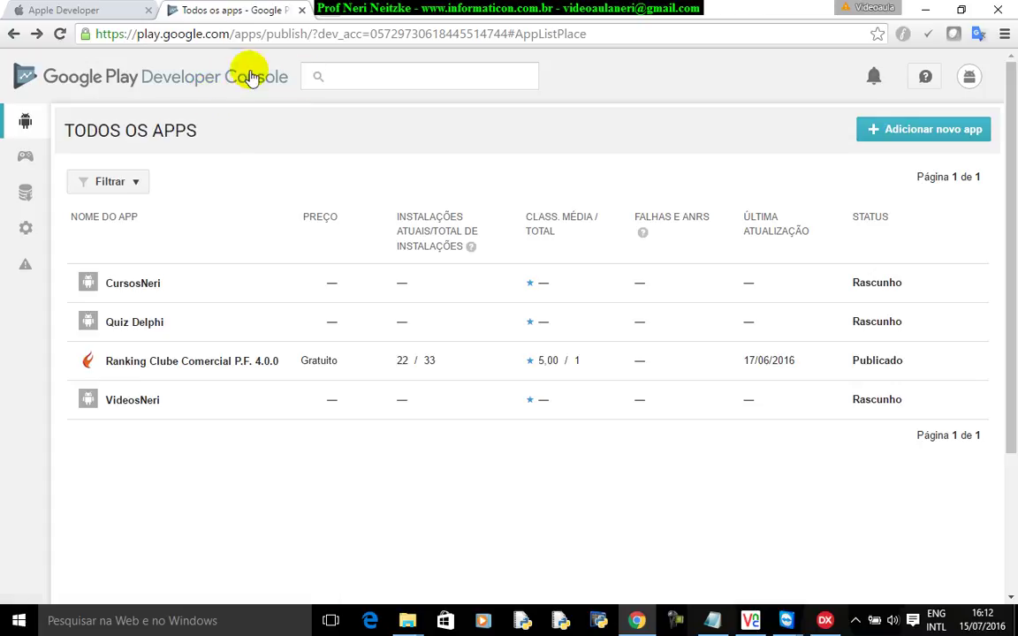
- Create a new Brazilian Portuguese app titled Anotações, choosing to begin with the APK upload
click(927, 134)
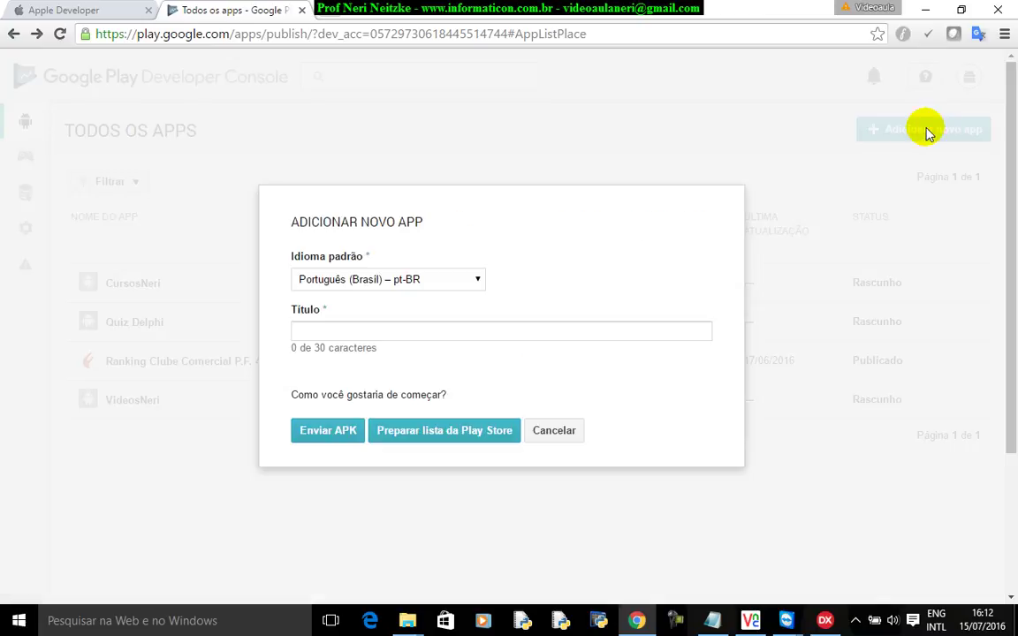
click(391, 332)
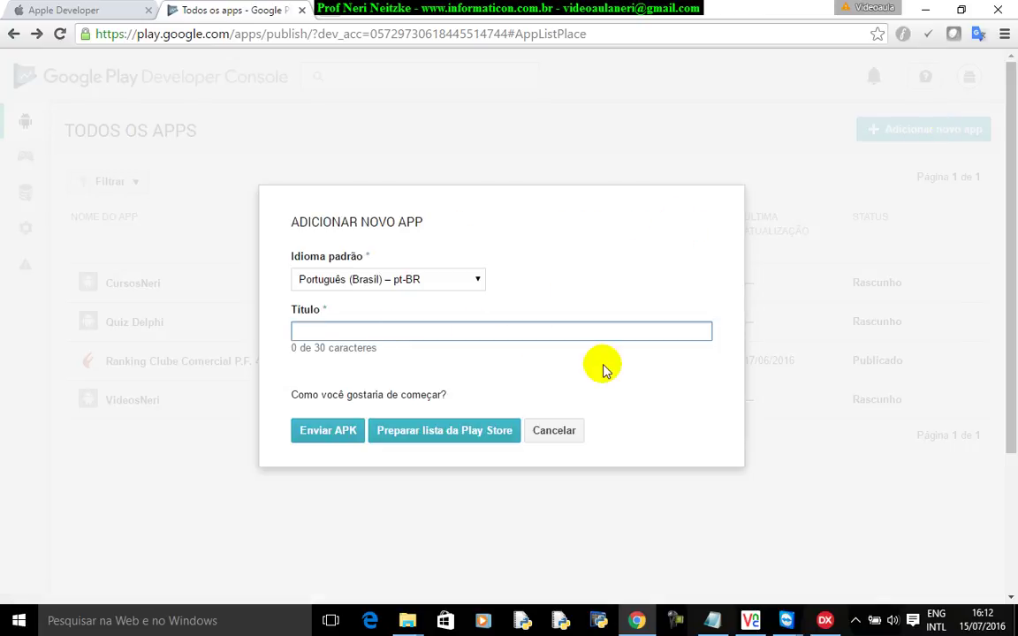
text(Anotações)
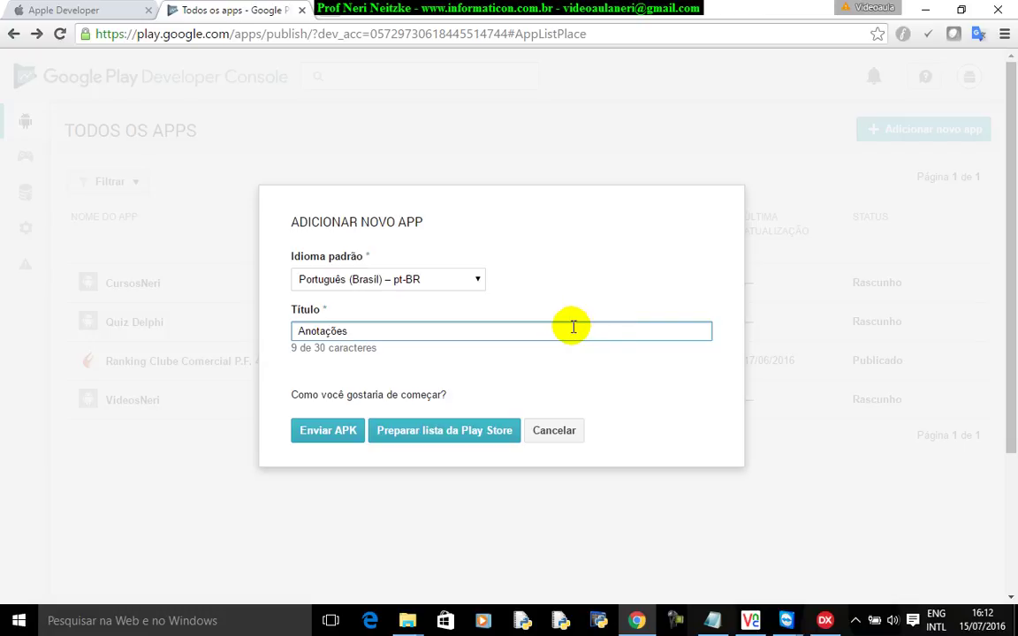
click(328, 431)
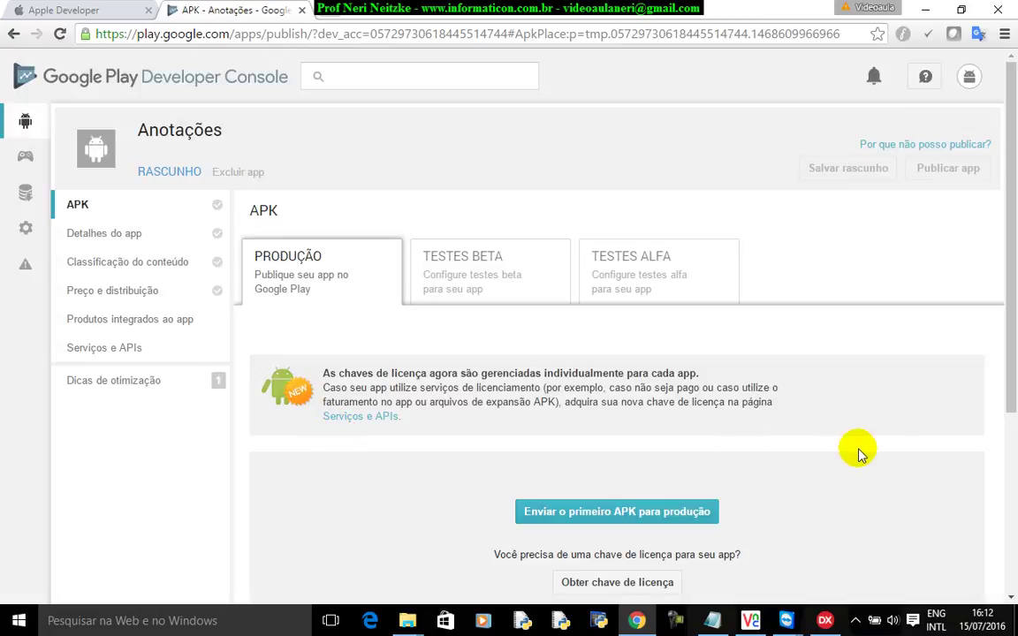
scroll(870, 442, down, 1)
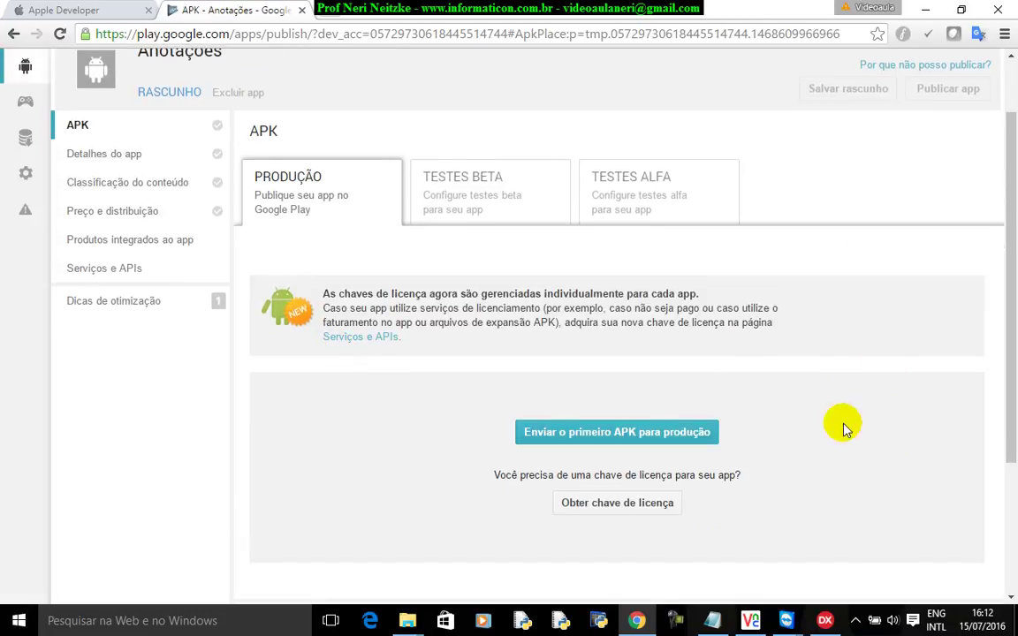
click(608, 434)
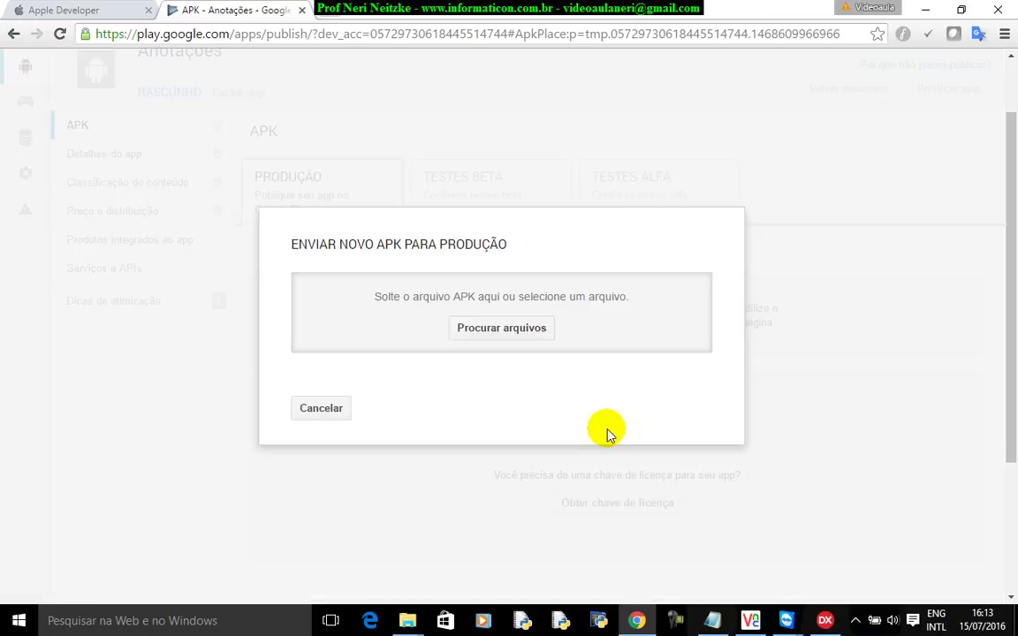
click(329, 407)
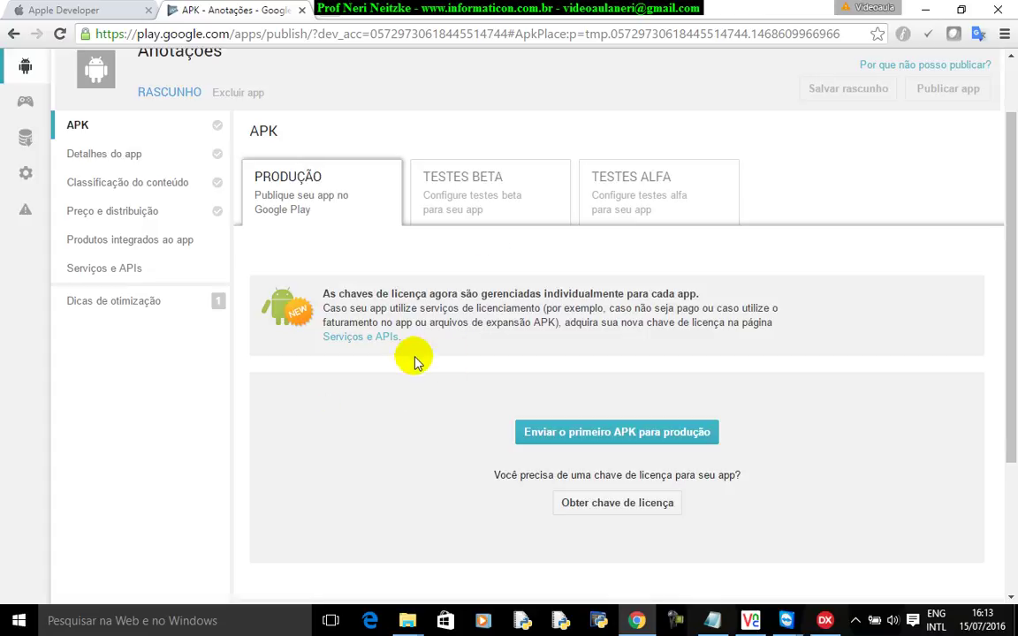
- Open the app's Services and APIs page and copy its Base64-encoded RSA public licence key
click(380, 340)
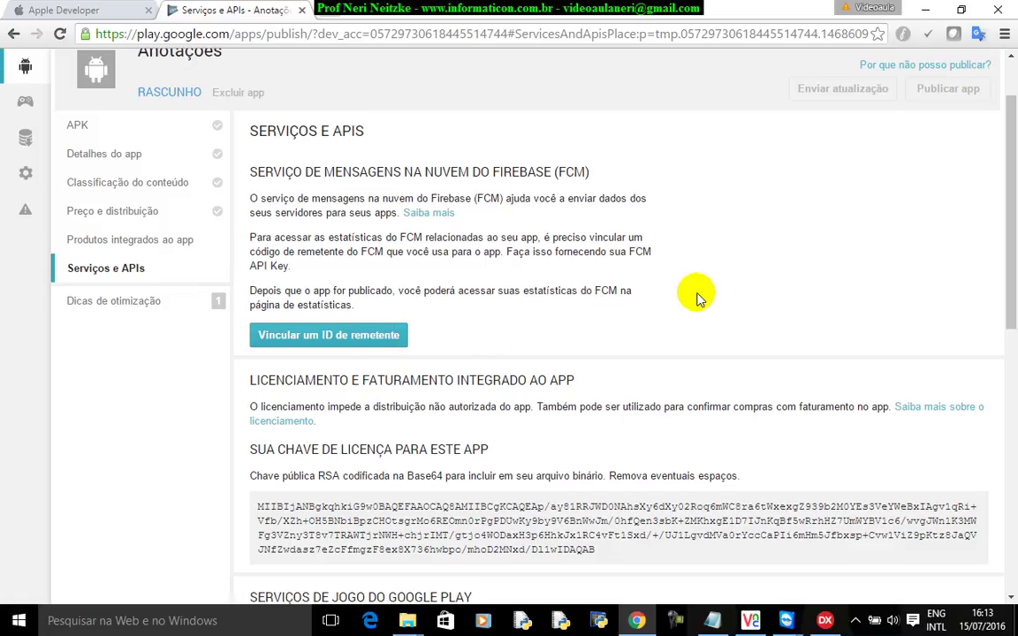
scroll(813, 315, down, 4)
scroll(817, 313, up, 3)
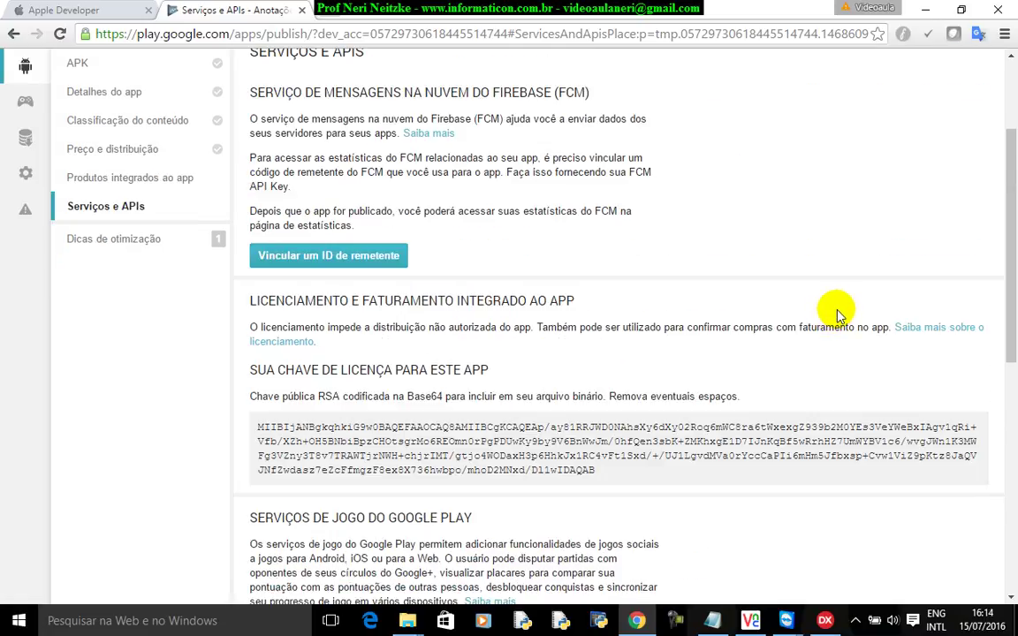
scroll(840, 317, up, 1)
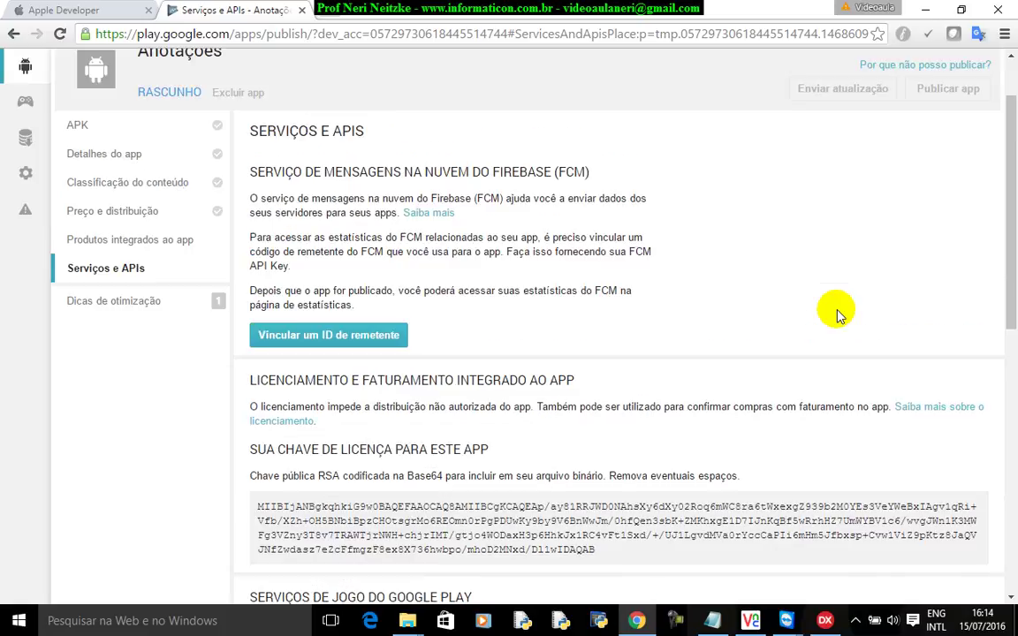
scroll(840, 316, up, 1)
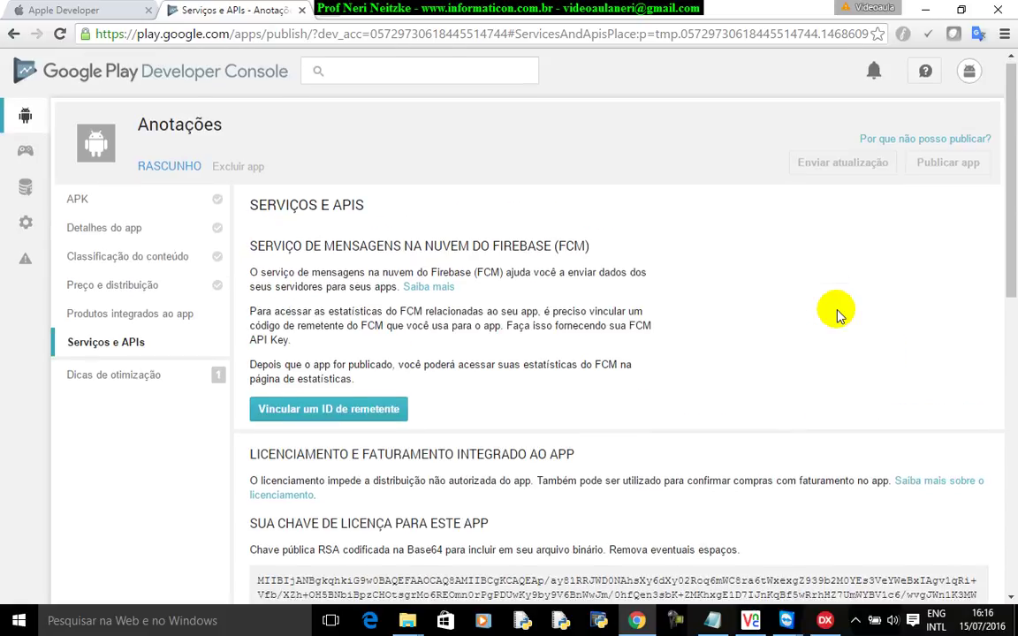
scroll(840, 311, down, 3)
drag(659, 392, 252, 345)
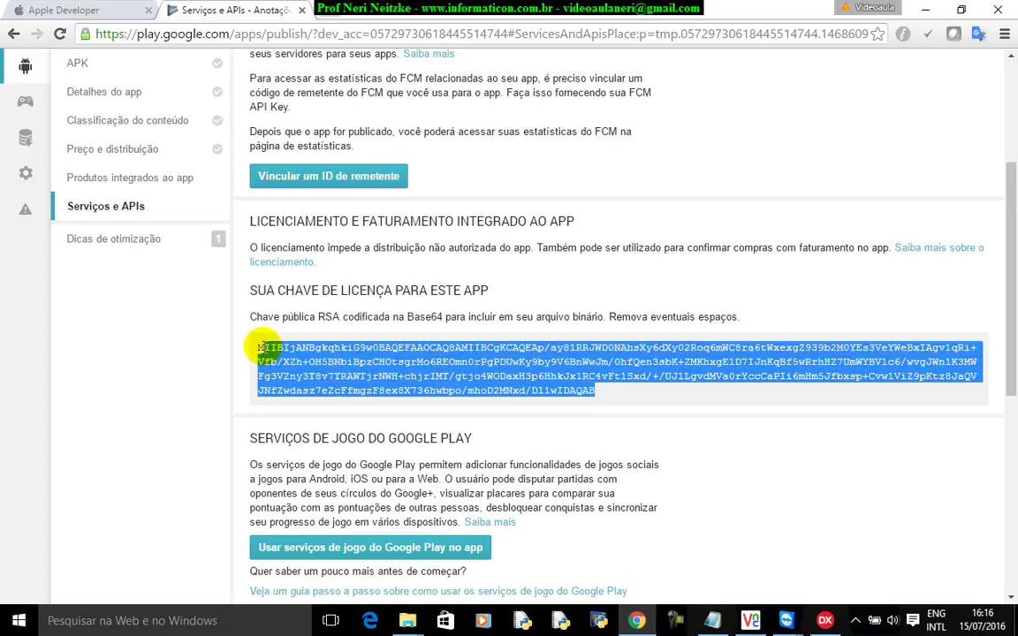
right_click(378, 363)
click(393, 363)
scroll(805, 269, down, 3)
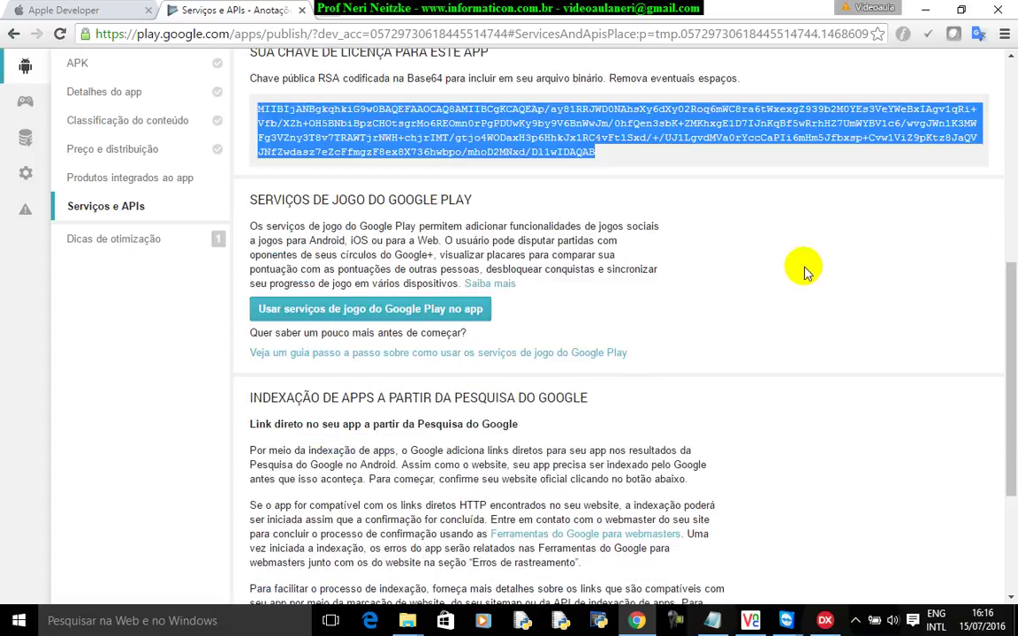
scroll(805, 269, up, 5)
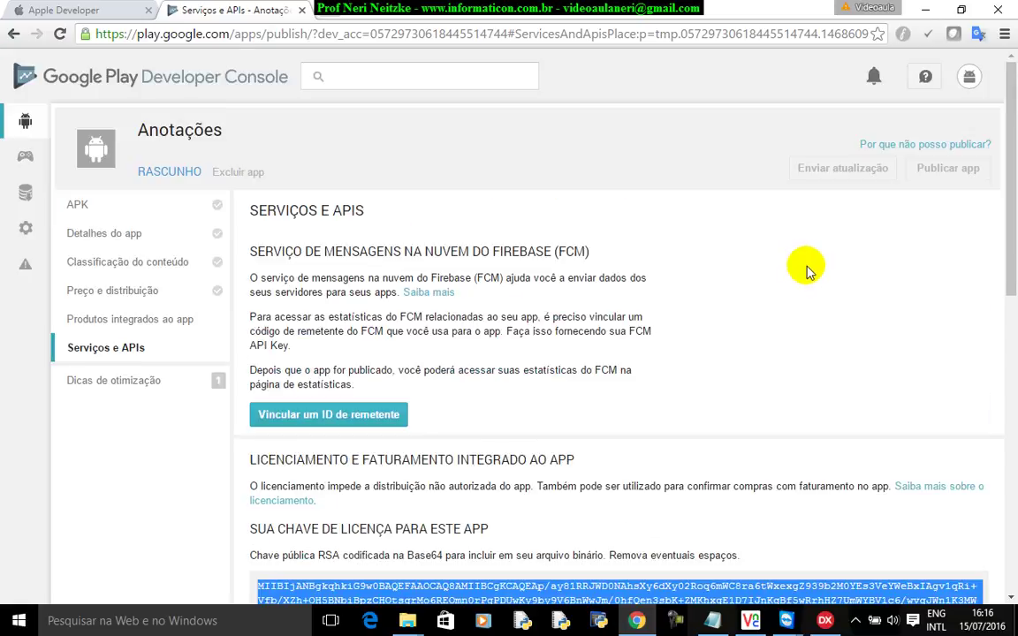
- Return to the APK page and follow its option for obtaining a licence key
click(84, 209)
scroll(667, 345, down, 3)
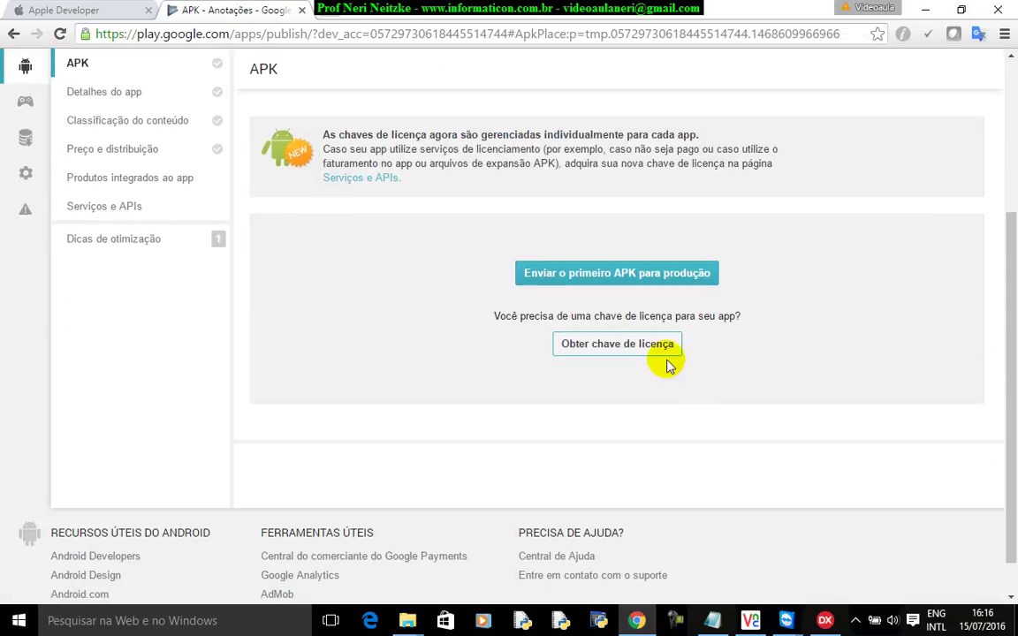
click(629, 355)
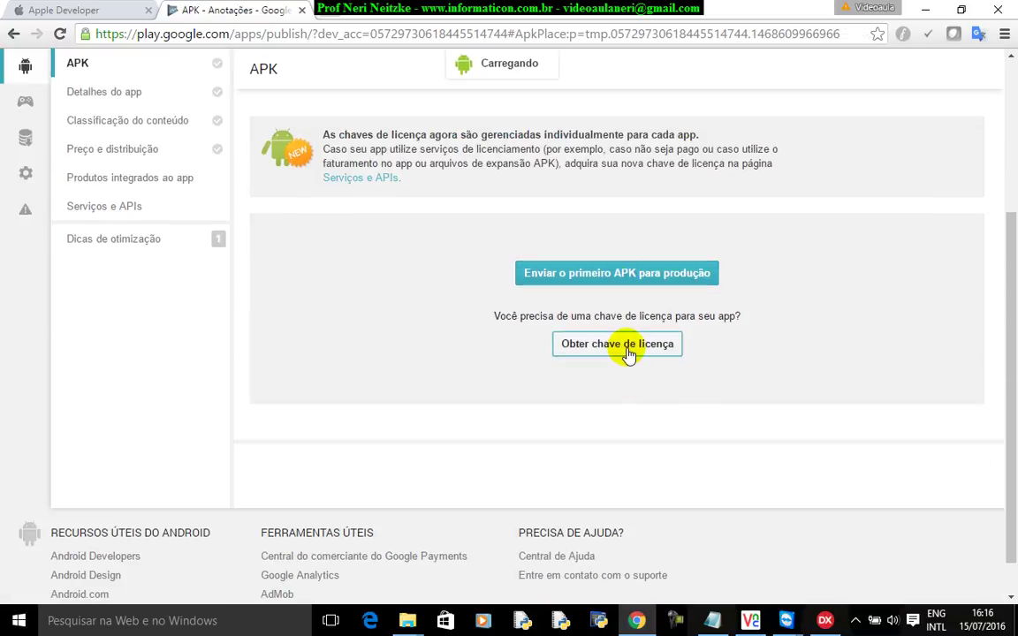
scroll(380, 254, up, 3)
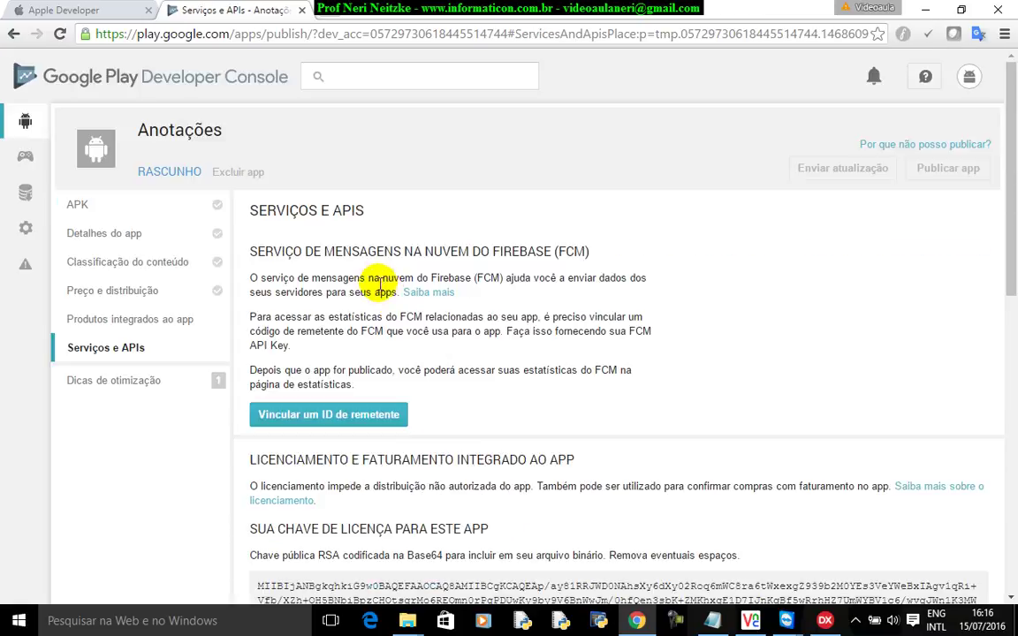
- Start the first production APK upload and browse to Documents\Embarcadero\Studio\Projects\Mobile iOS Android Curso II\Projeto 1 - Anotacoes
click(86, 201)
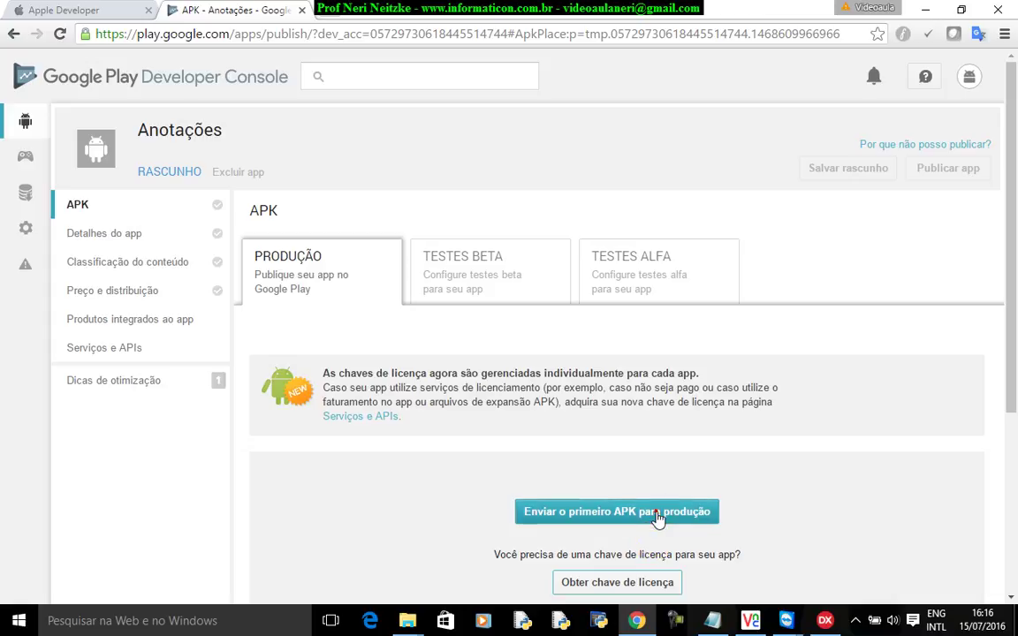
click(657, 516)
click(503, 328)
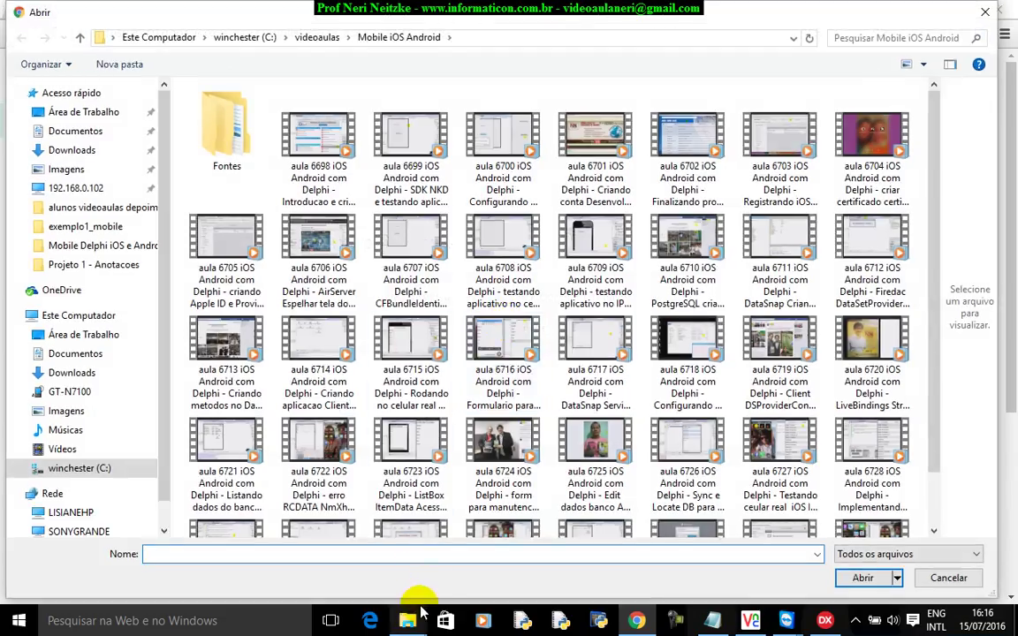
mouse_move(412, 623)
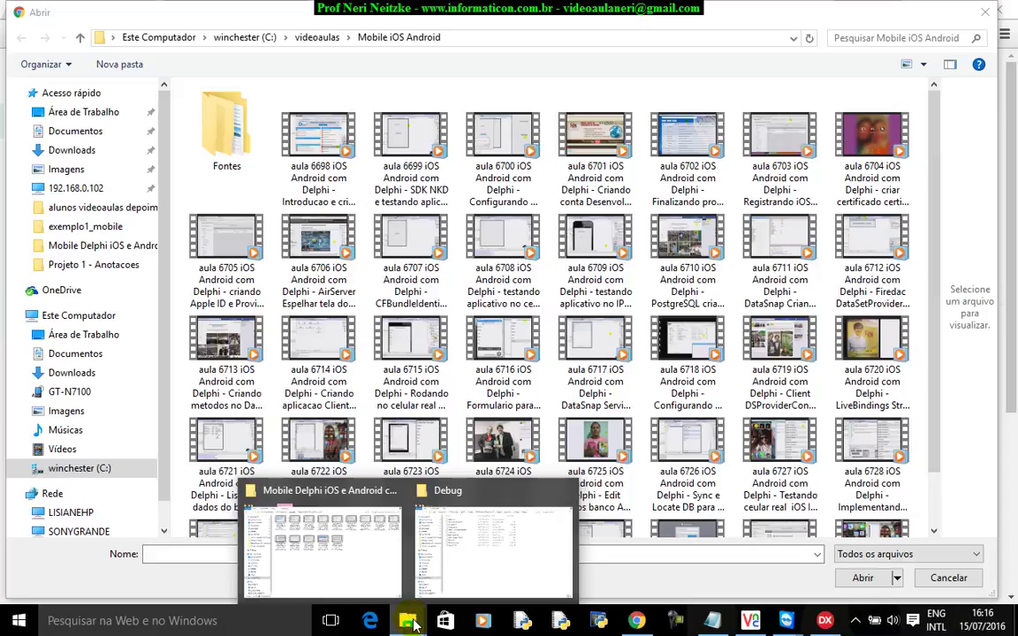
click(85, 131)
double_click(251, 227)
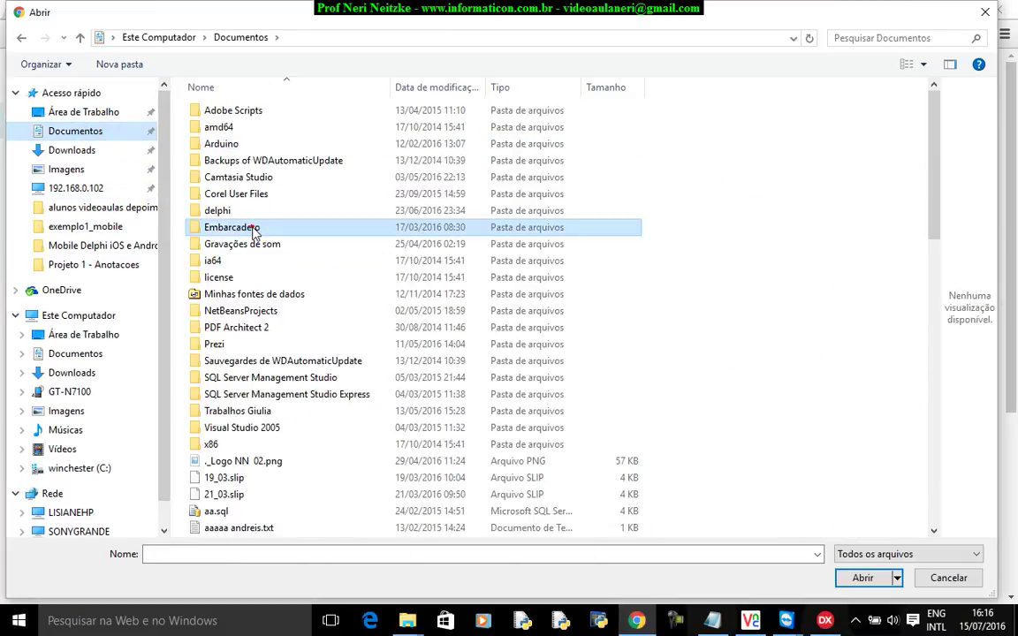
double_click(218, 110)
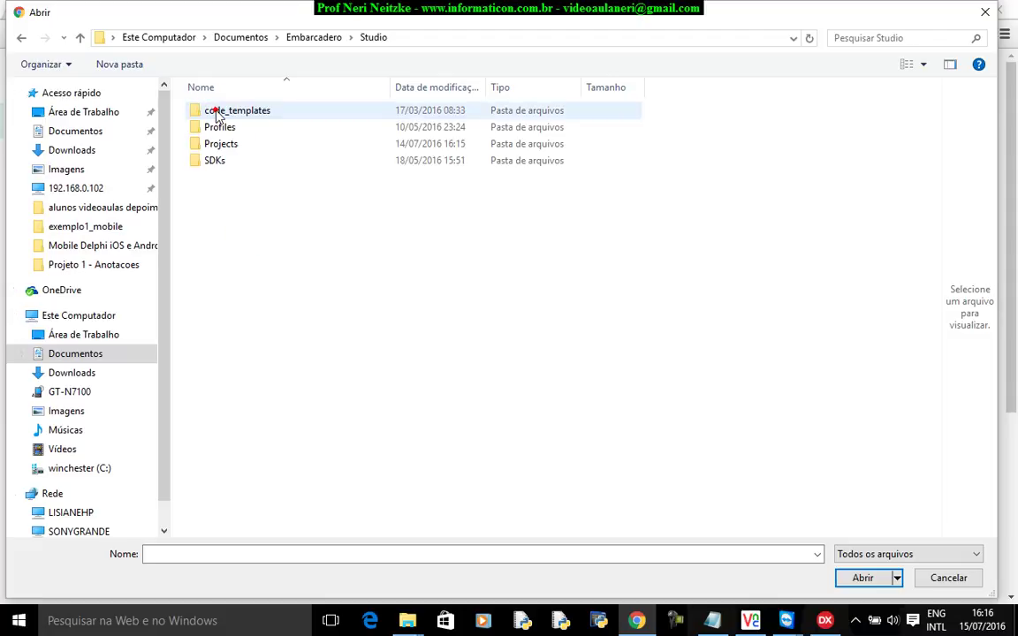
double_click(248, 149)
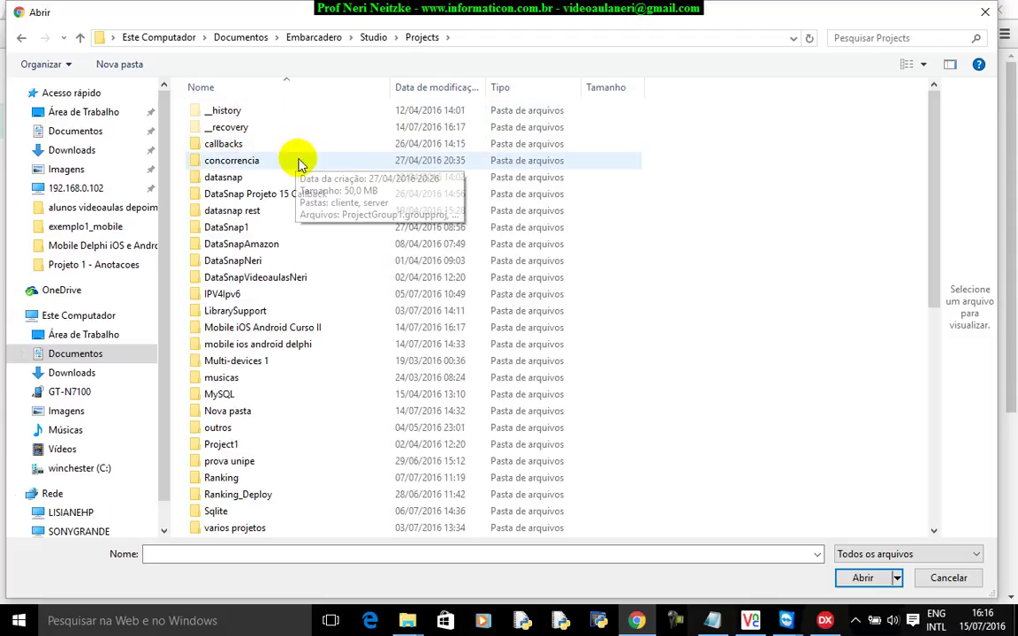
double_click(316, 329)
double_click(240, 112)
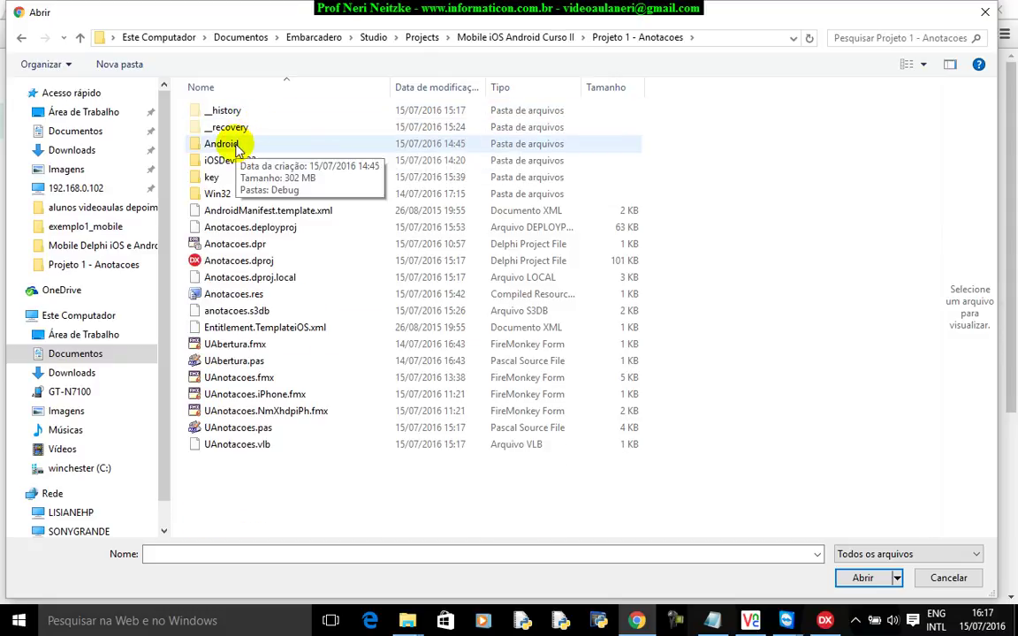
- Try to upload Anotacoes.apk from the project's Android\Debug\Anotacoes\bin folder, and dismiss the upload dialog
double_click(239, 146)
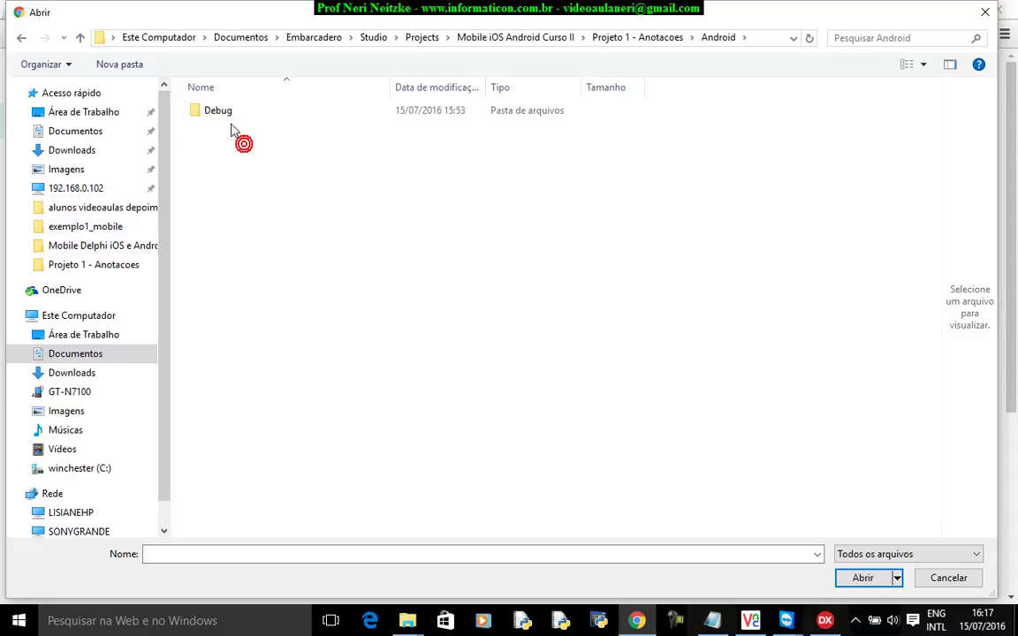
double_click(223, 107)
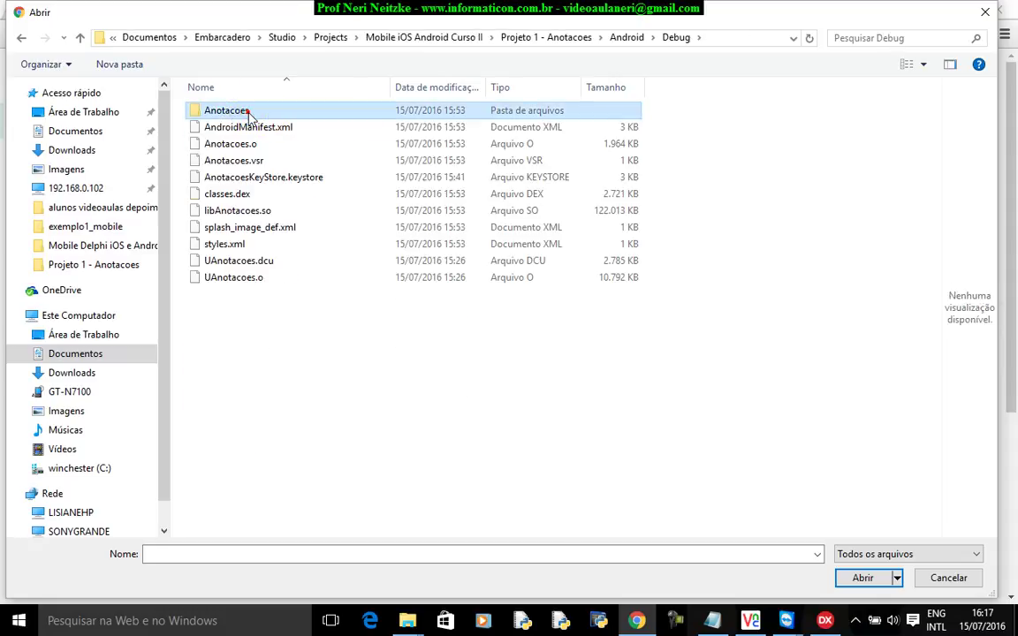
double_click(245, 114)
double_click(234, 129)
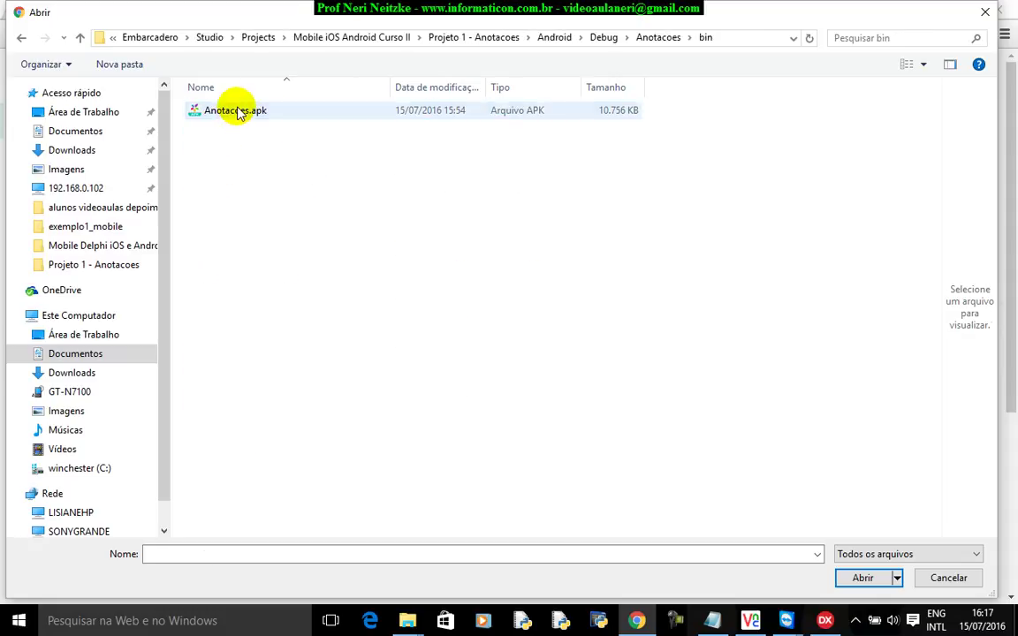
click(236, 109)
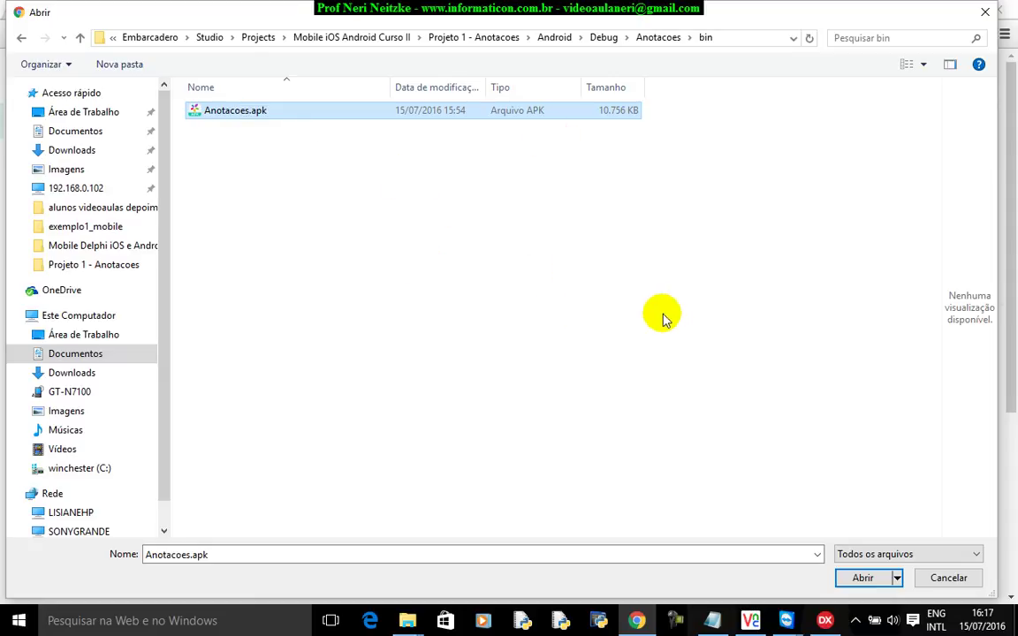
click(865, 578)
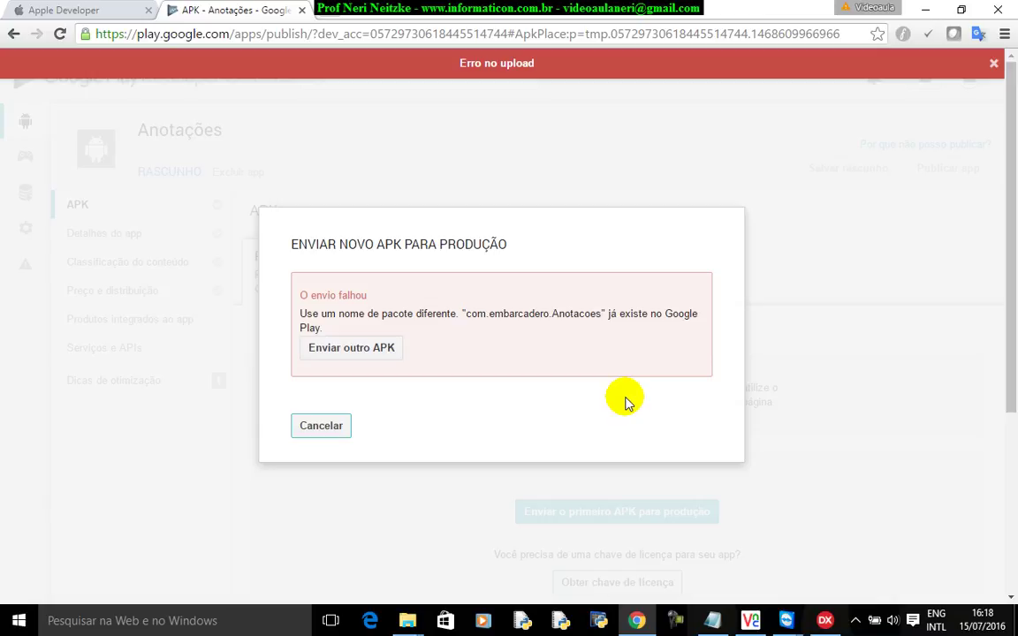
click(335, 431)
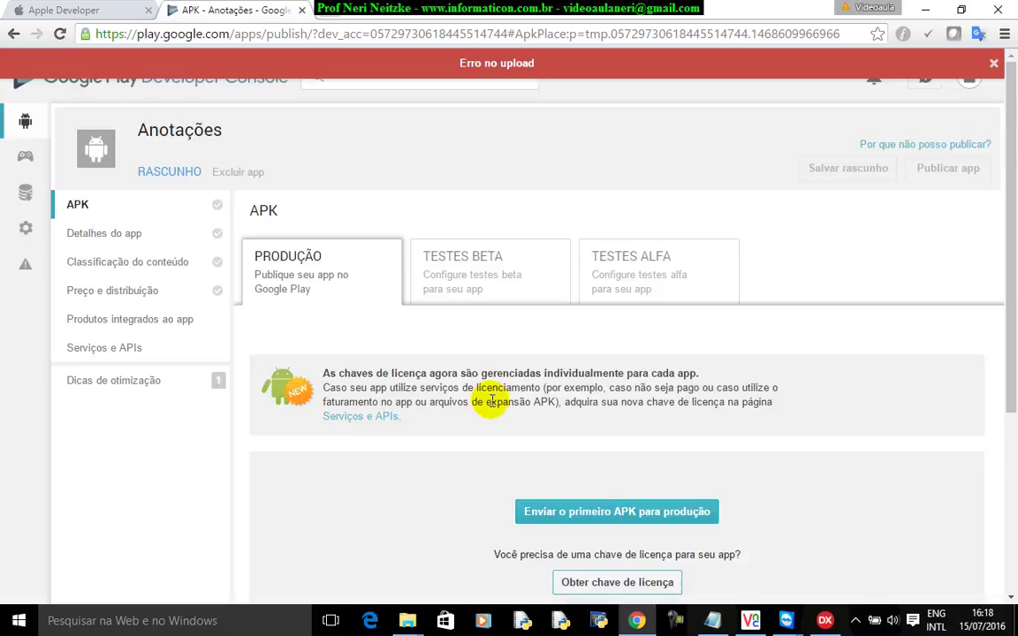
- Switch to RAD Studio and set the package value in the project's Android version info to com.videoaulaneri.$(ModuleName)
click(824, 621)
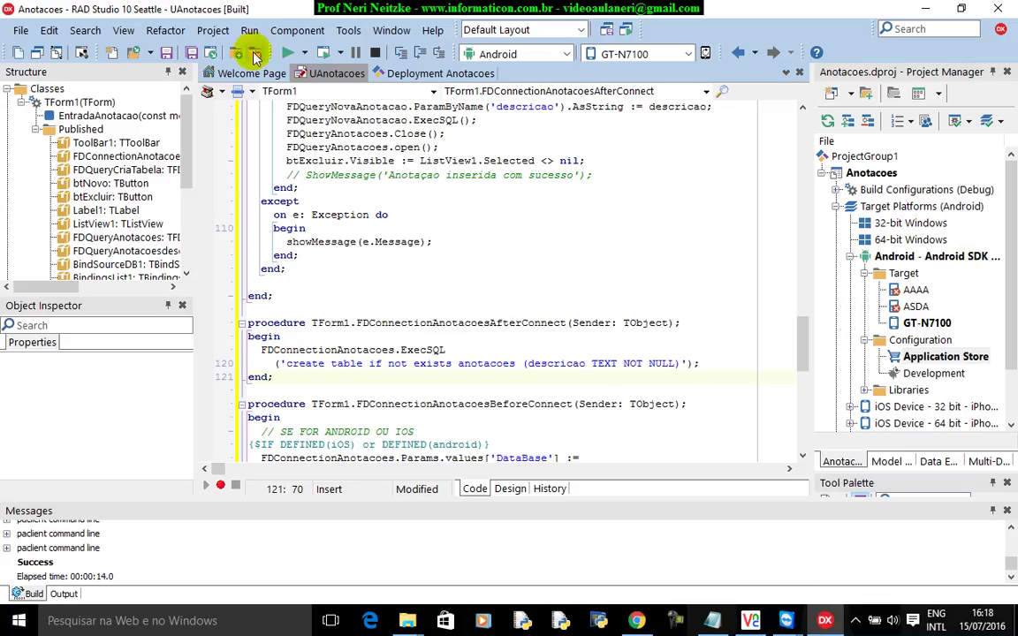
click(212, 30)
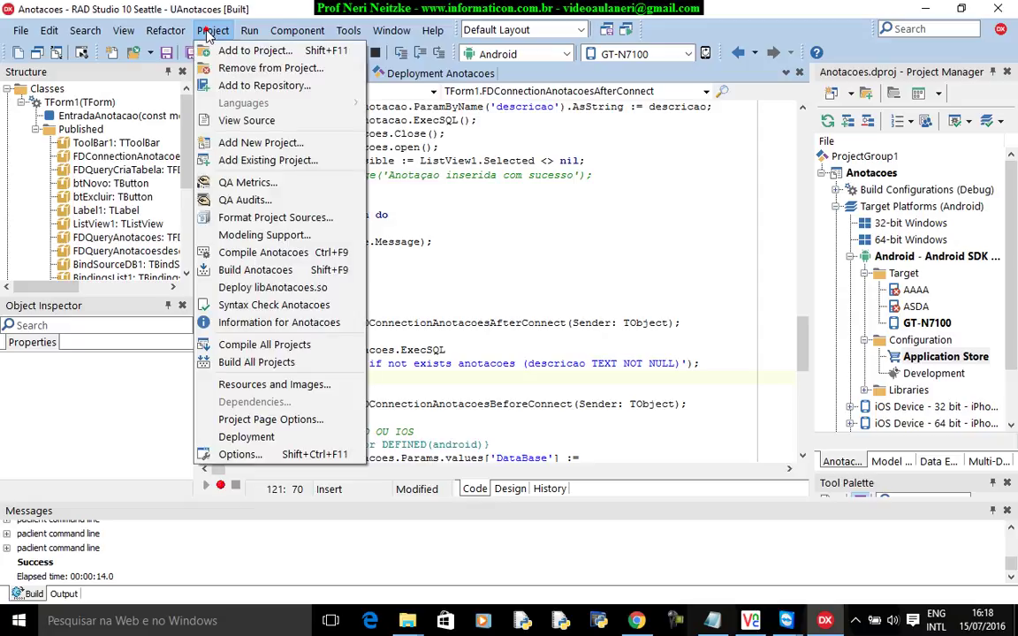
click(256, 457)
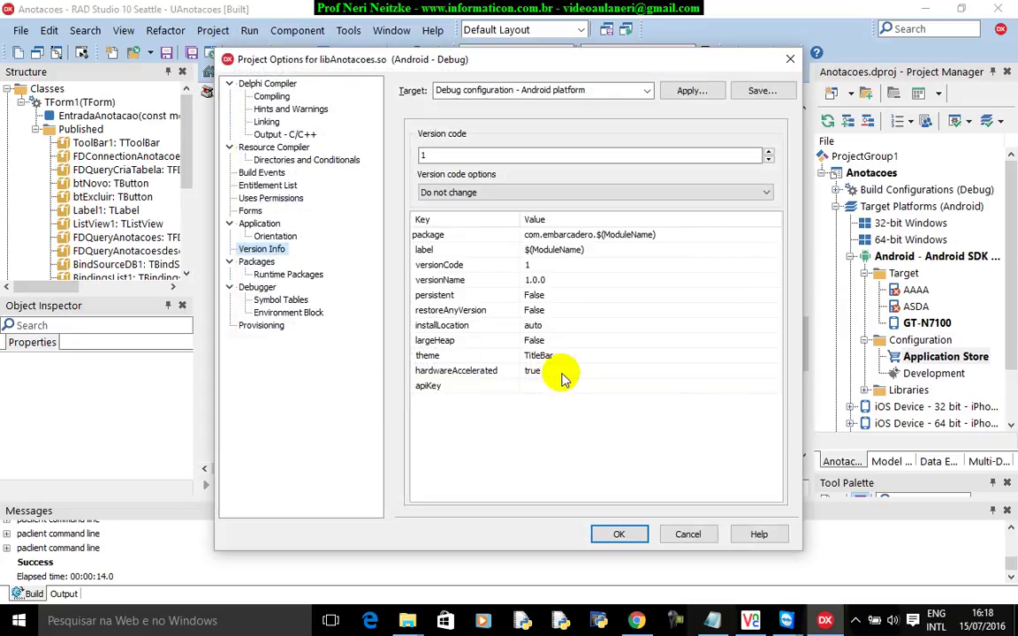
click(613, 235)
click(661, 237)
drag(590, 234, 497, 235)
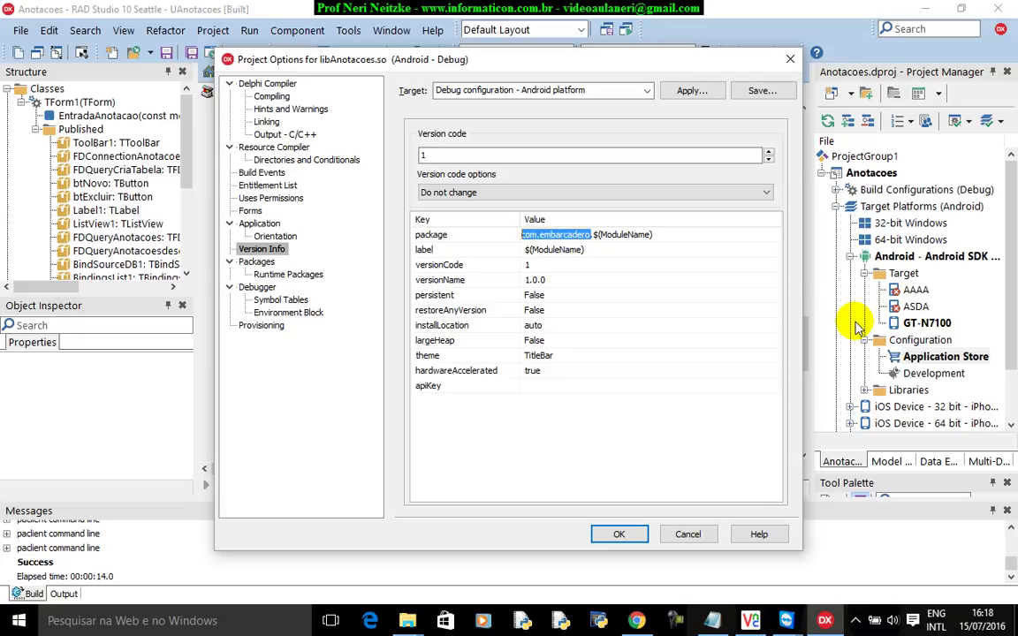
text(com.videoaulaneri.)
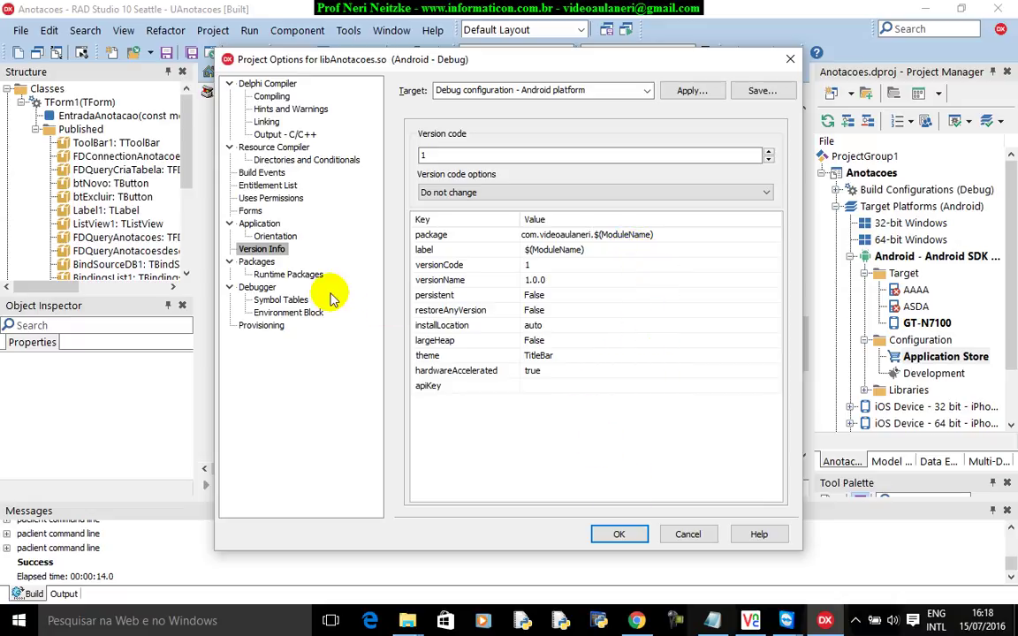
- Confirm the project options with the version info and build the Anotacoes project for Android
click(271, 236)
click(258, 249)
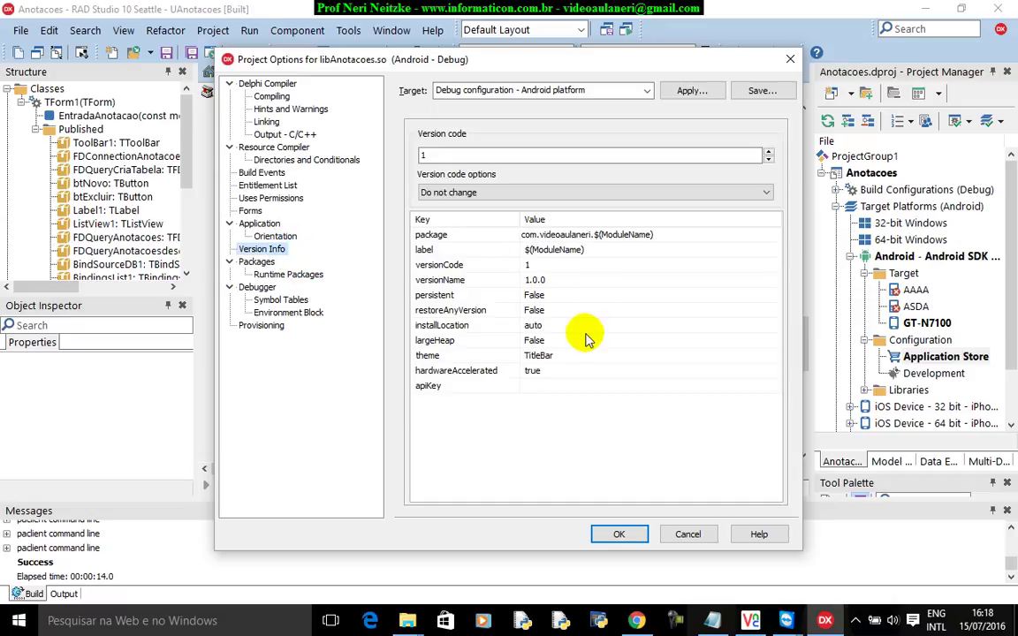
click(644, 539)
right_click(847, 173)
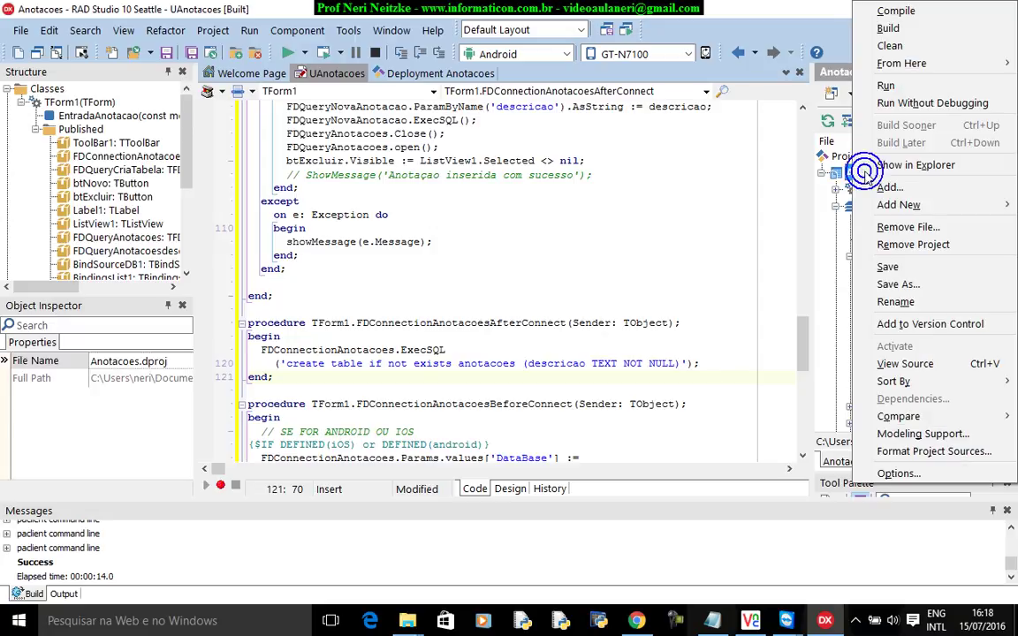
click(888, 28)
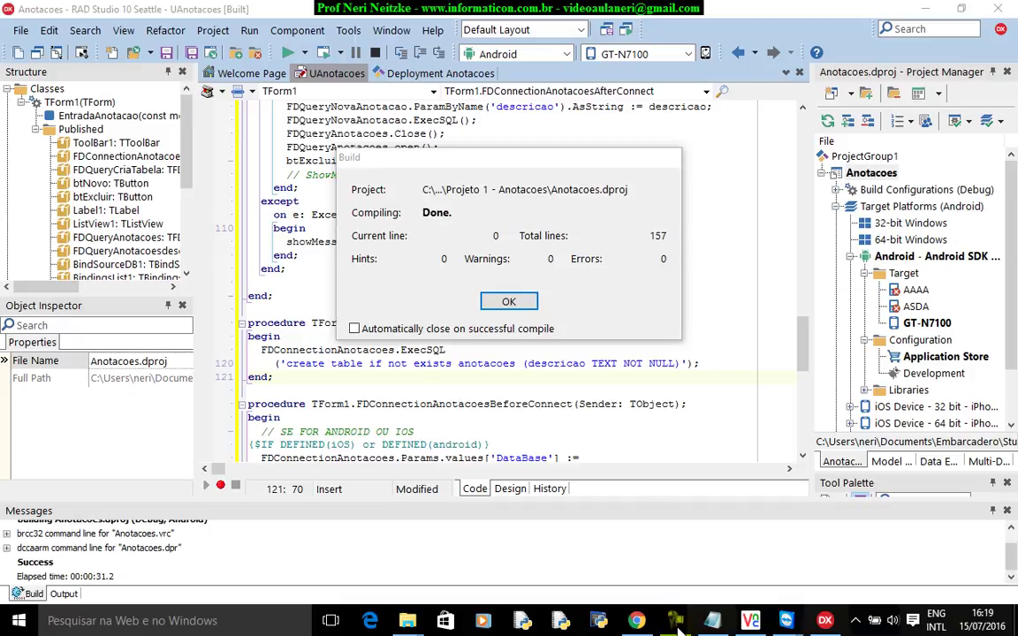
click(509, 303)
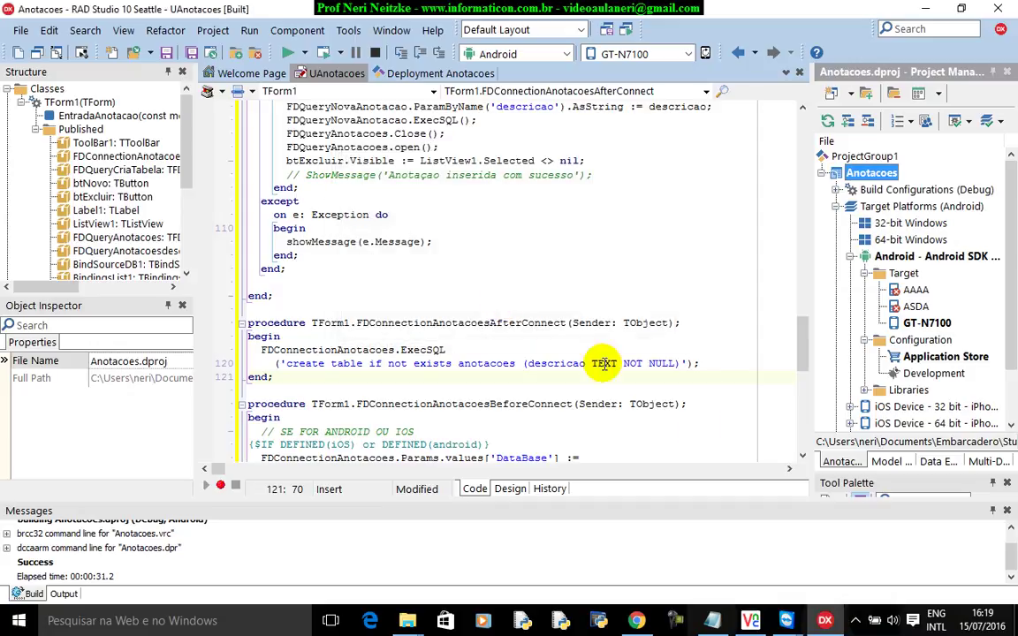
- Check the modification date of Anotacoes.apk through the Play Console upload's file browser, cancel the selection and return to RAD Studio
click(643, 623)
click(591, 510)
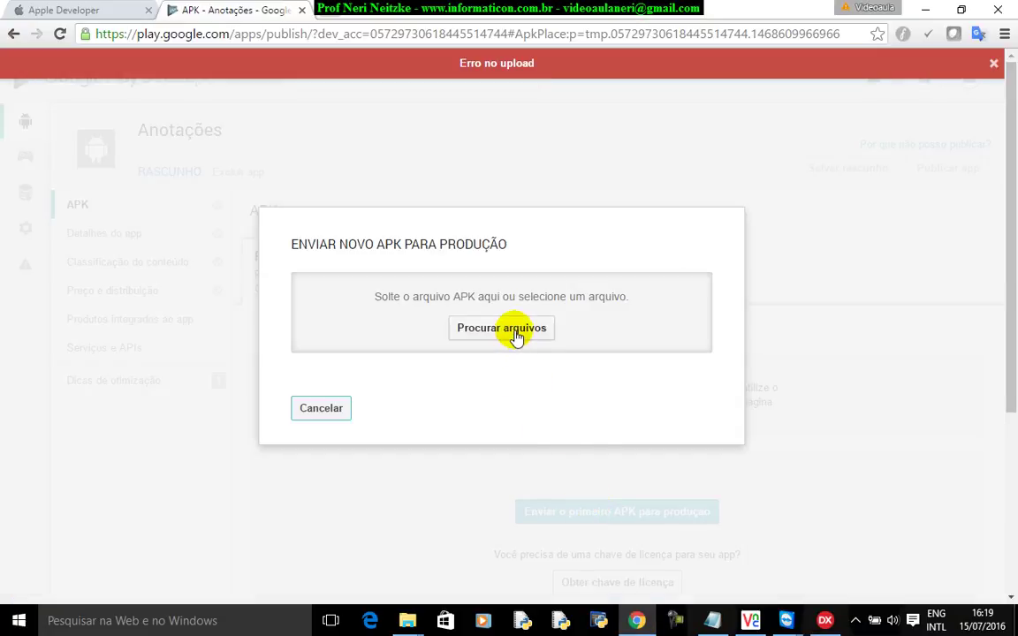
click(517, 339)
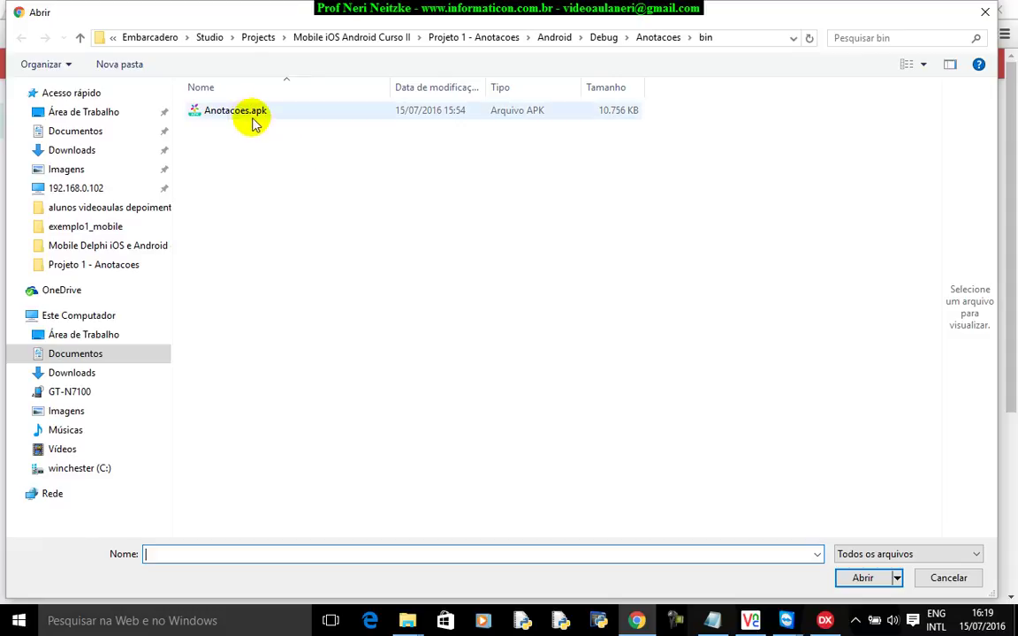
click(242, 112)
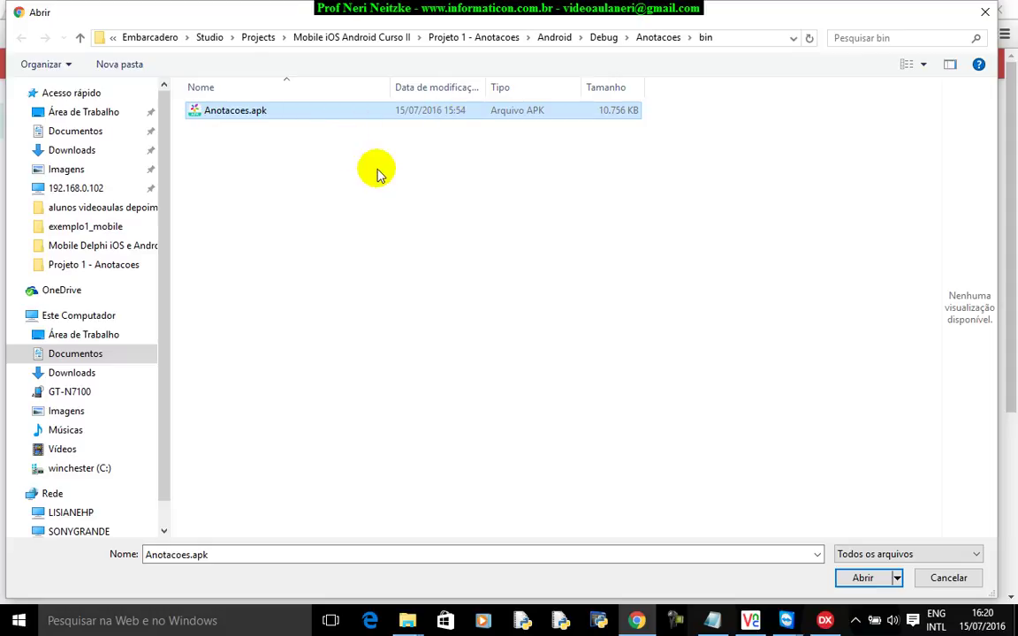
click(670, 38)
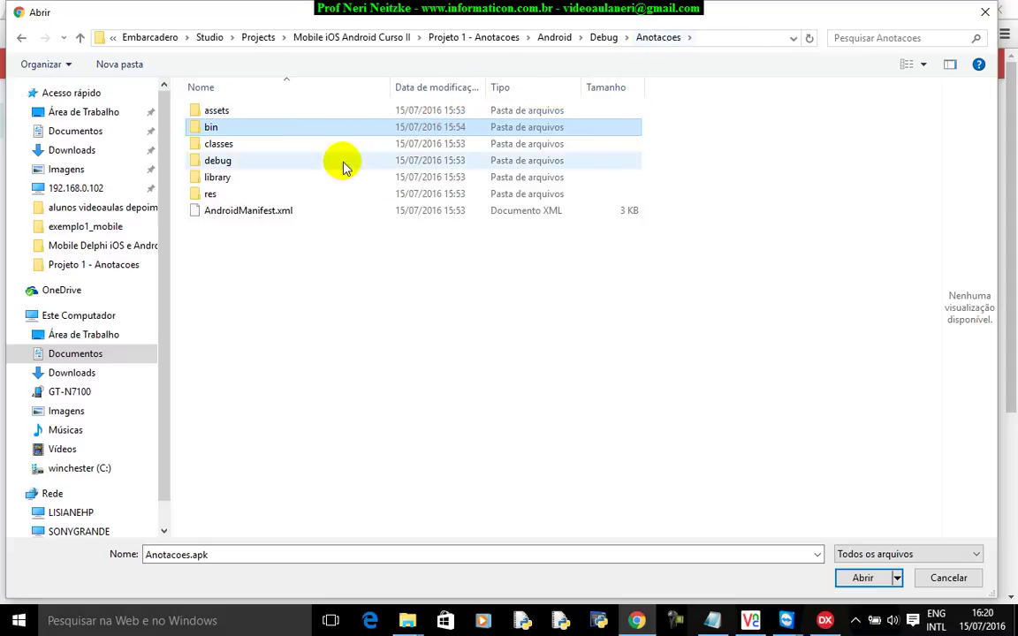
double_click(236, 130)
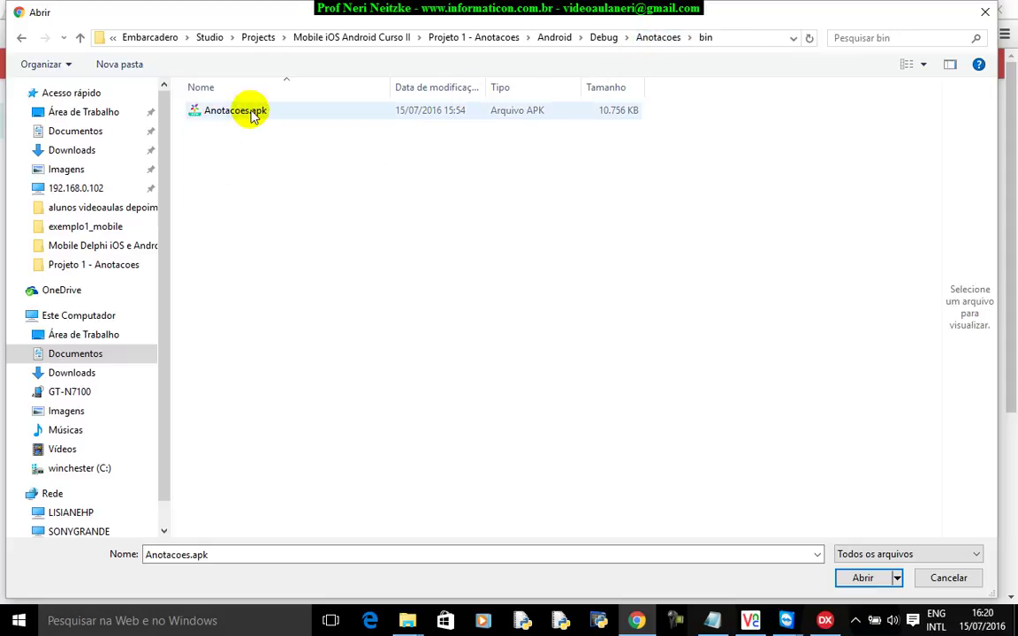
click(252, 114)
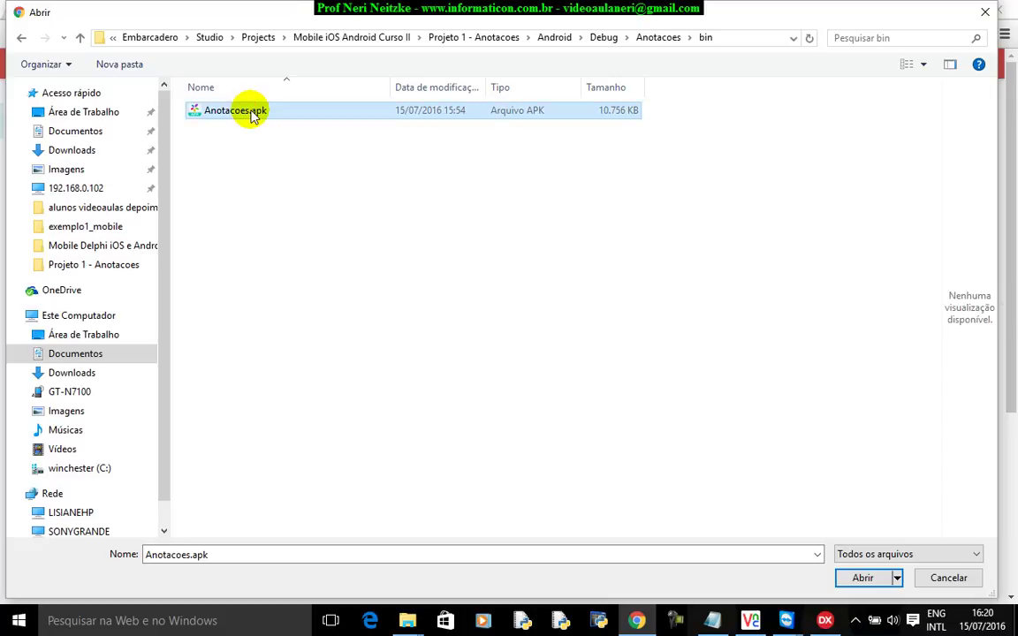
click(949, 578)
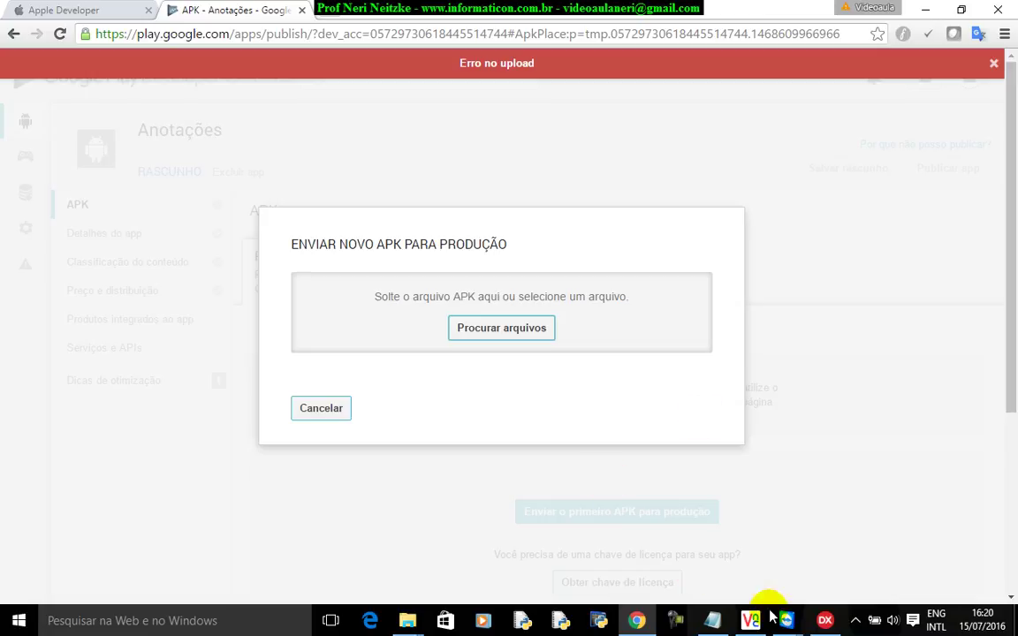
click(822, 622)
click(438, 243)
key(Return)
key(Return)
click(191, 52)
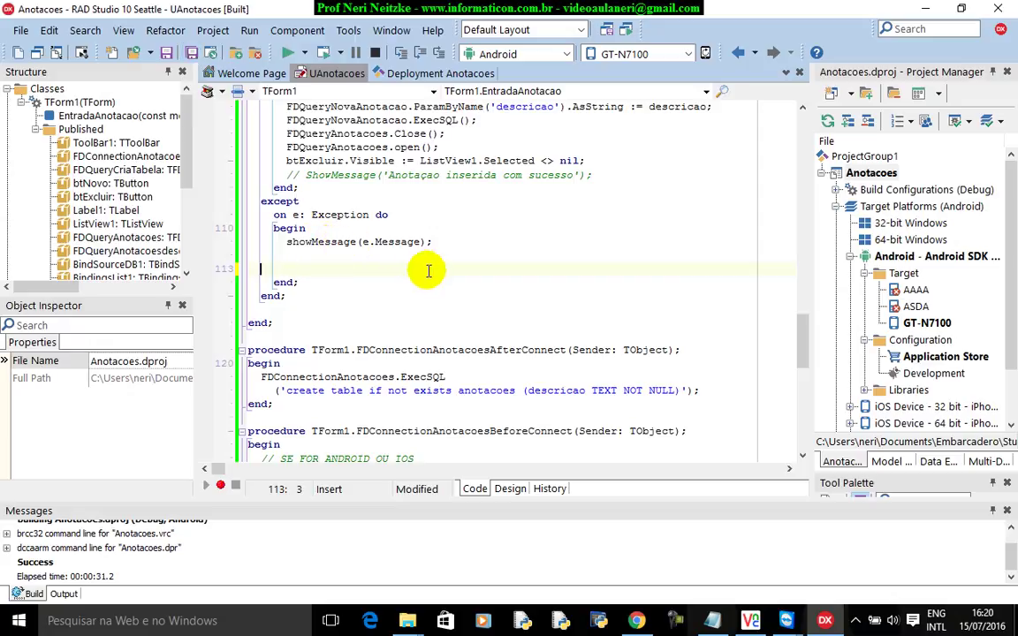
key(BackSpace)
- Append "-- videoaulas" and the instructor's name to the "SE FOR ANDROID OU IOS" comment in FDConnectionAnotacoesBeforeConnect and save all files
scroll(425, 291, down, 2)
click(427, 351)
text(dsfgsdfg)
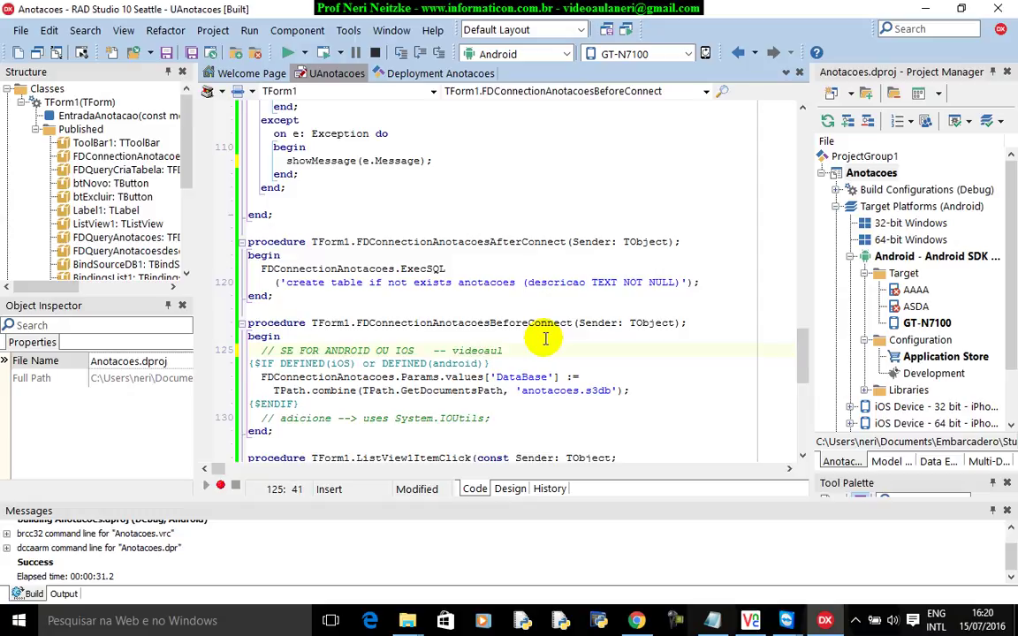
click(209, 59)
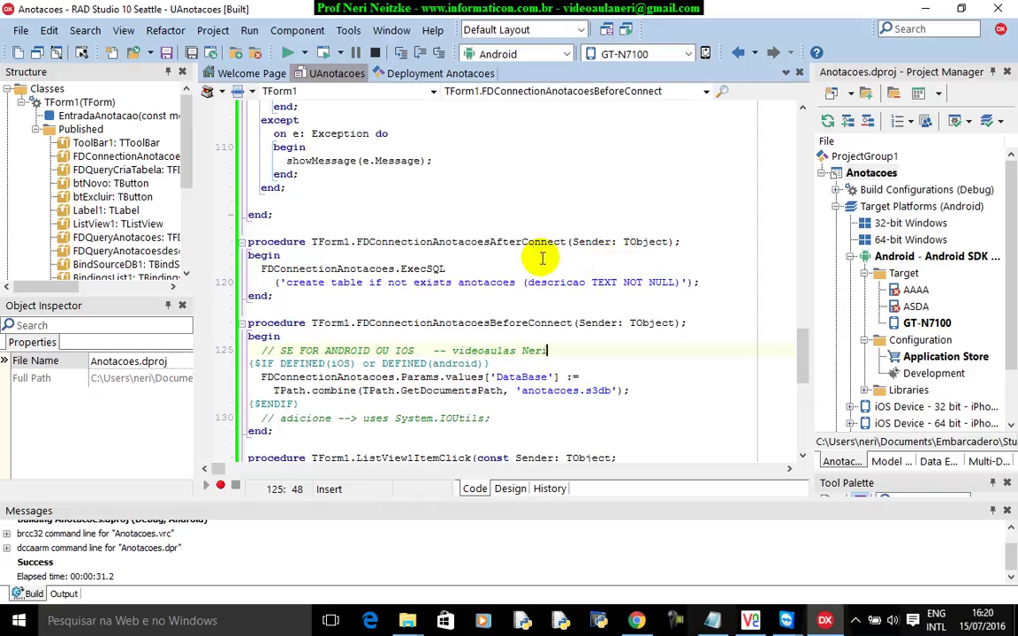
- Clean the Anotacoes project and dismiss the Clean report
scroll(575, 332, down, 5)
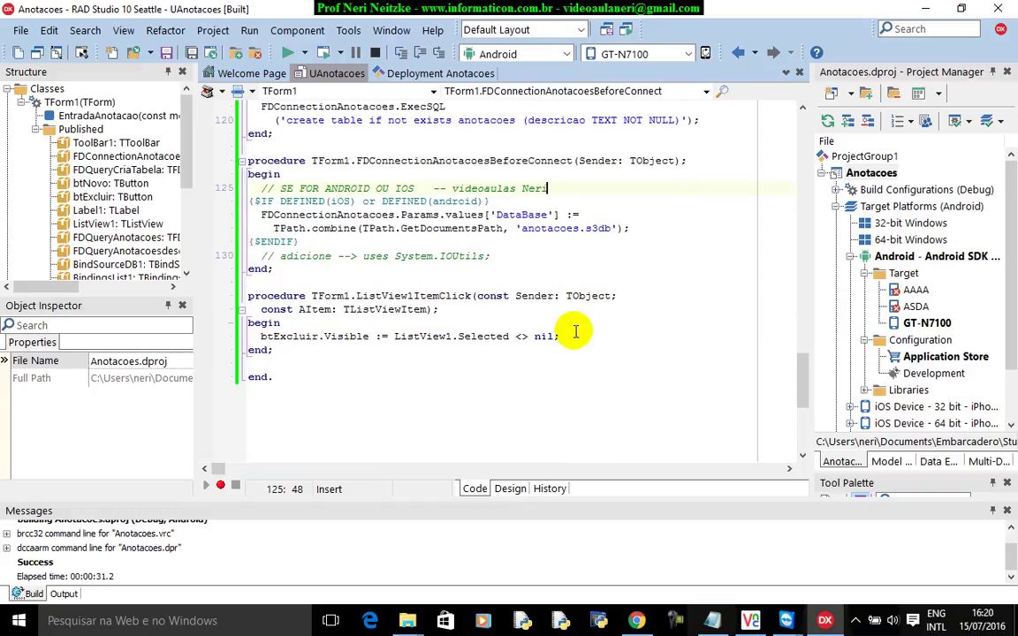
scroll(574, 329, up, 8)
scroll(575, 329, up, 4)
scroll(517, 234, up, 5)
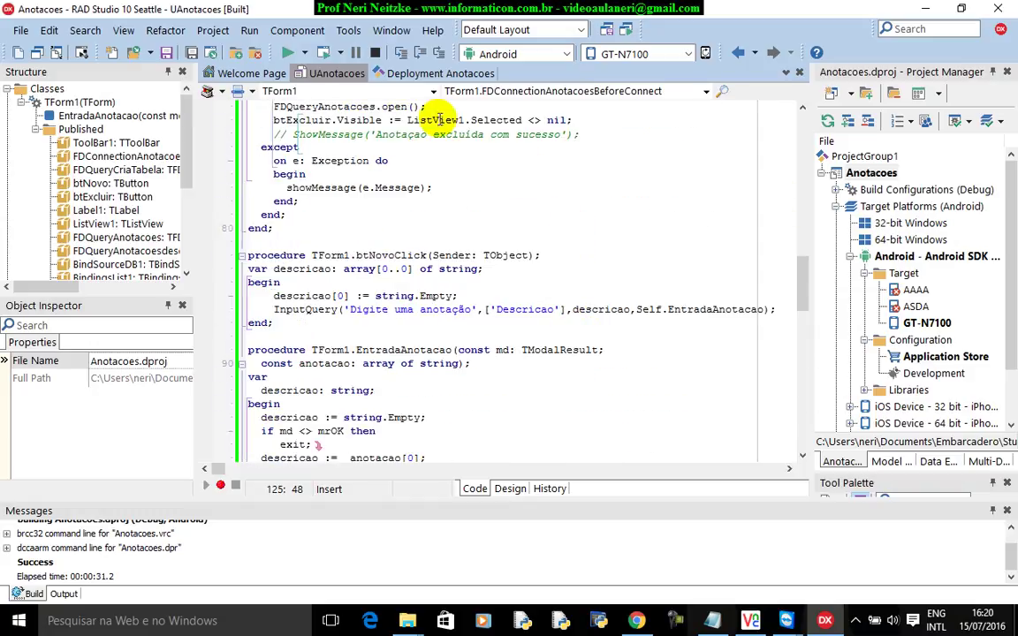
click(862, 173)
right_click(859, 172)
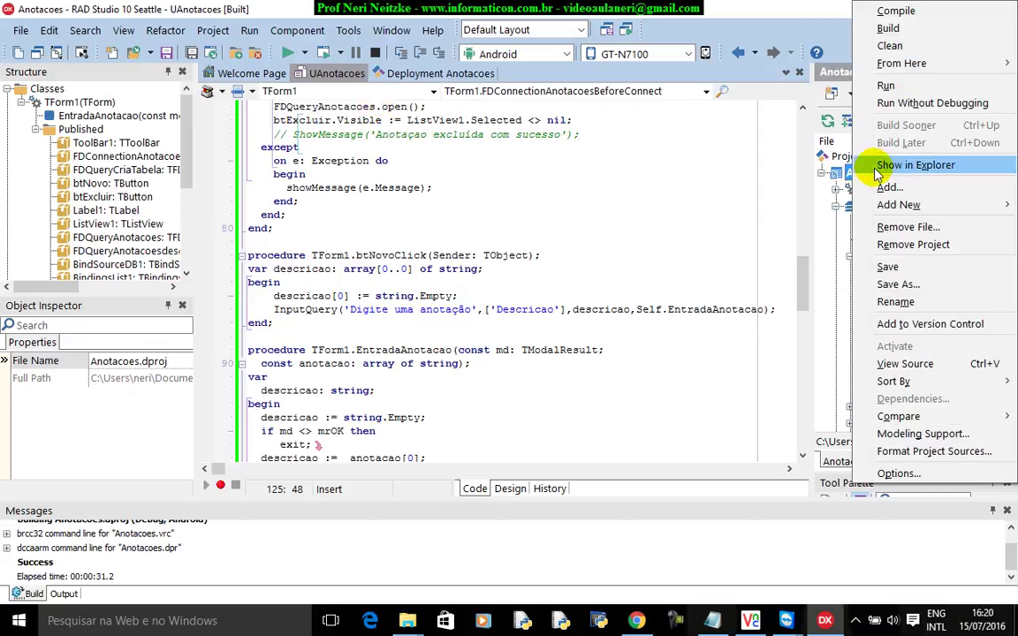
click(890, 46)
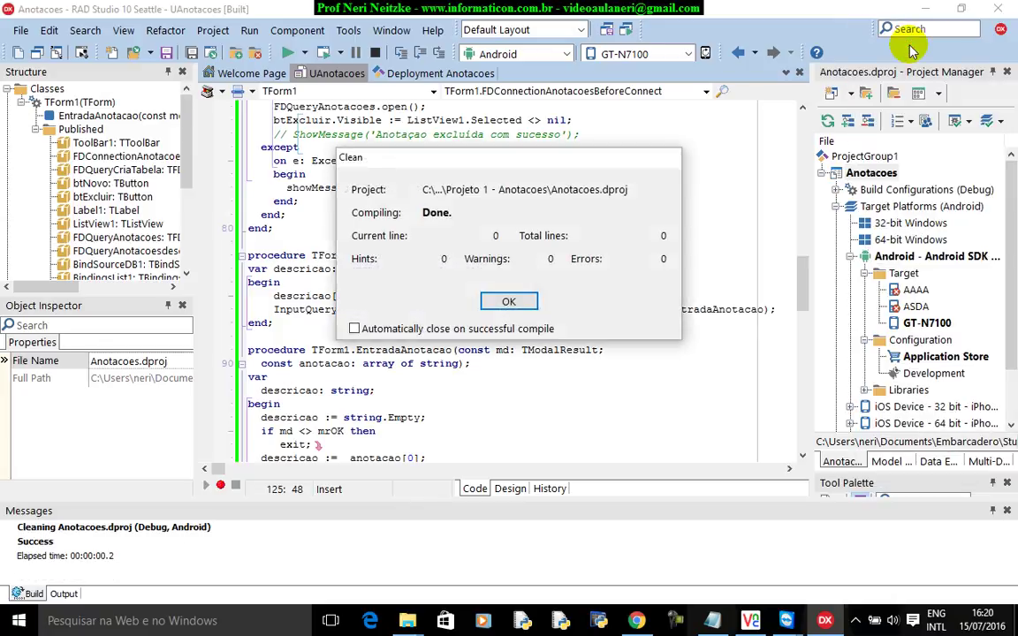
click(511, 300)
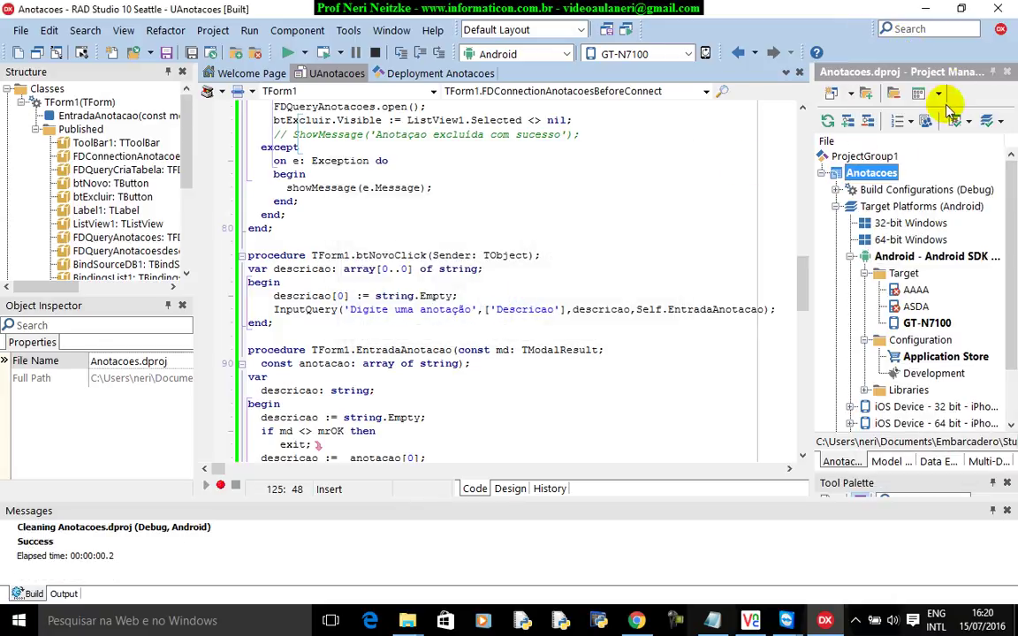
- Build the Anotacoes project again and check the system time
right_click(888, 175)
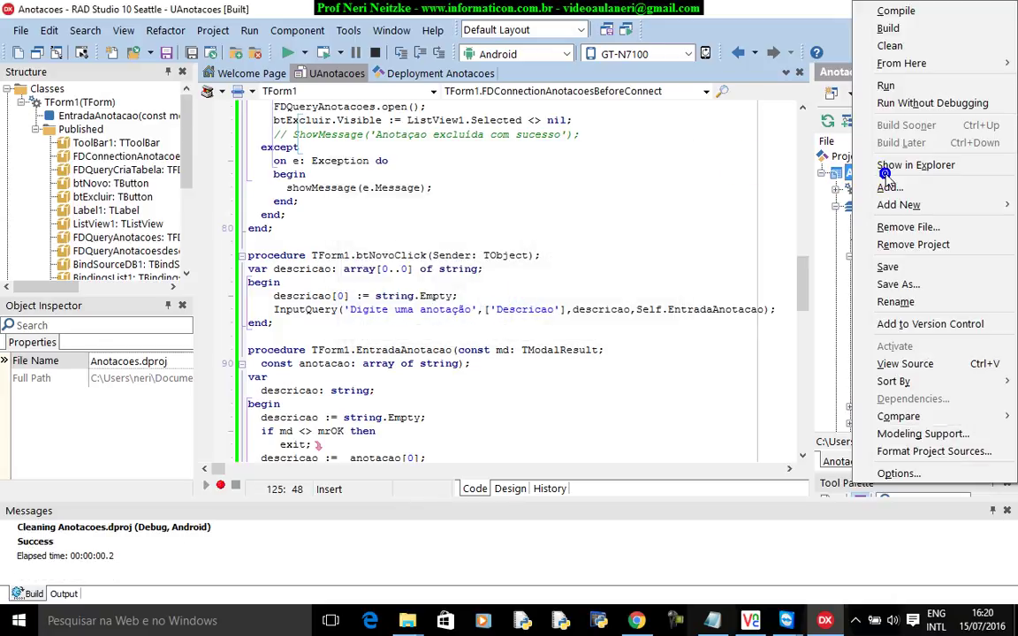
click(912, 31)
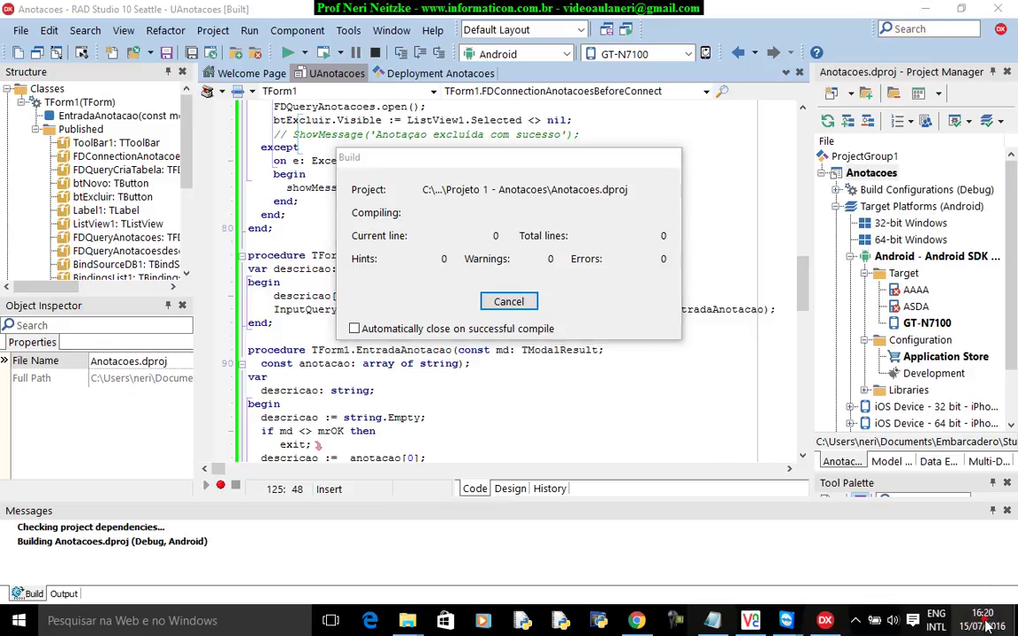
click(984, 619)
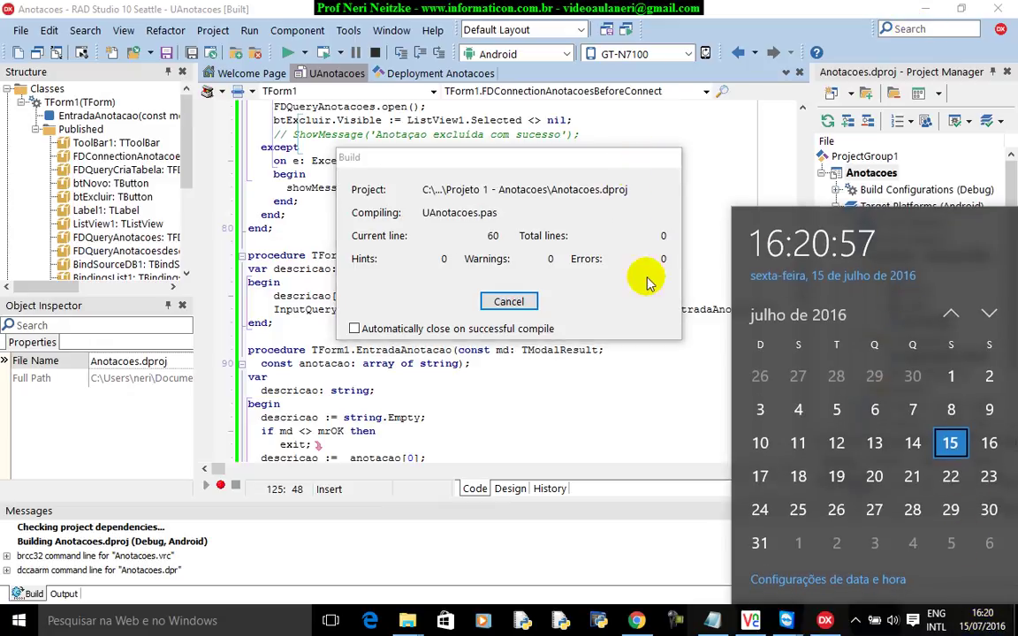
- Examine the modification times of the build files in Projeto 1 - Anotacoes\Android\Debug in File Explorer, and minimise the window
click(409, 621)
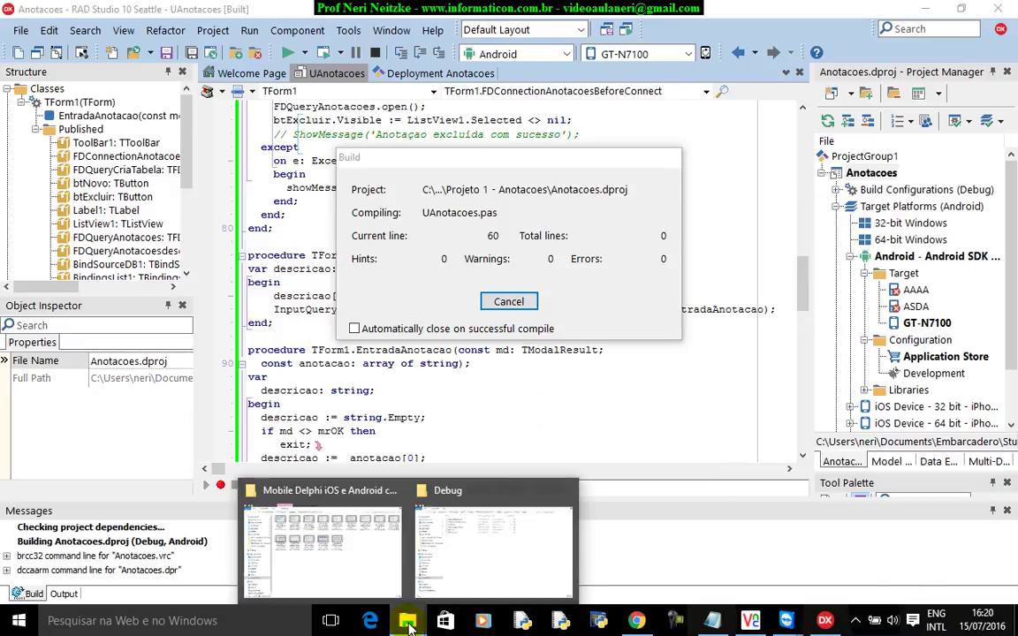
click(439, 499)
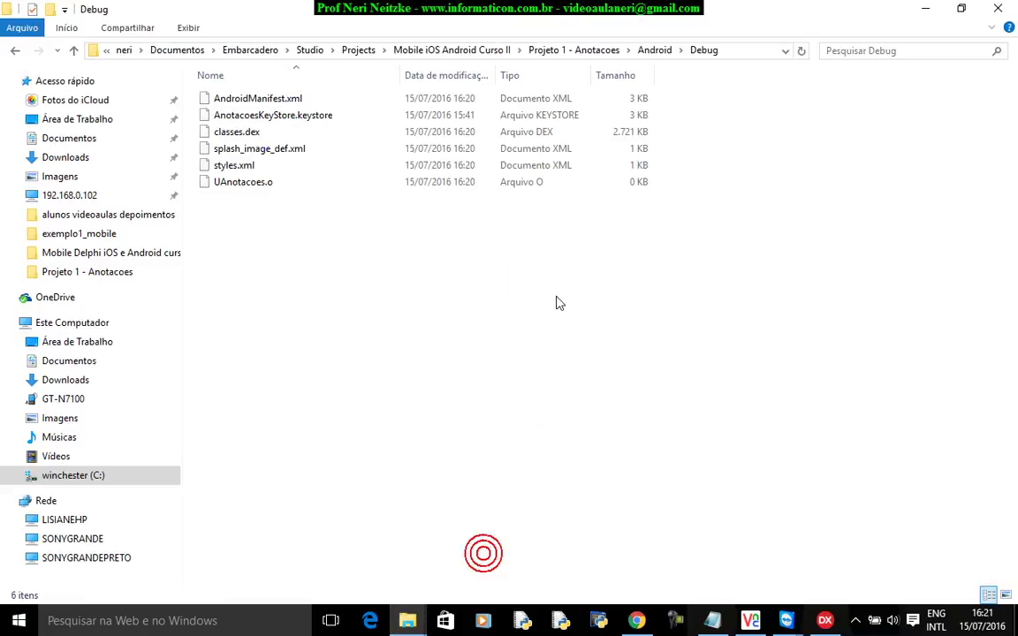
click(665, 50)
double_click(218, 104)
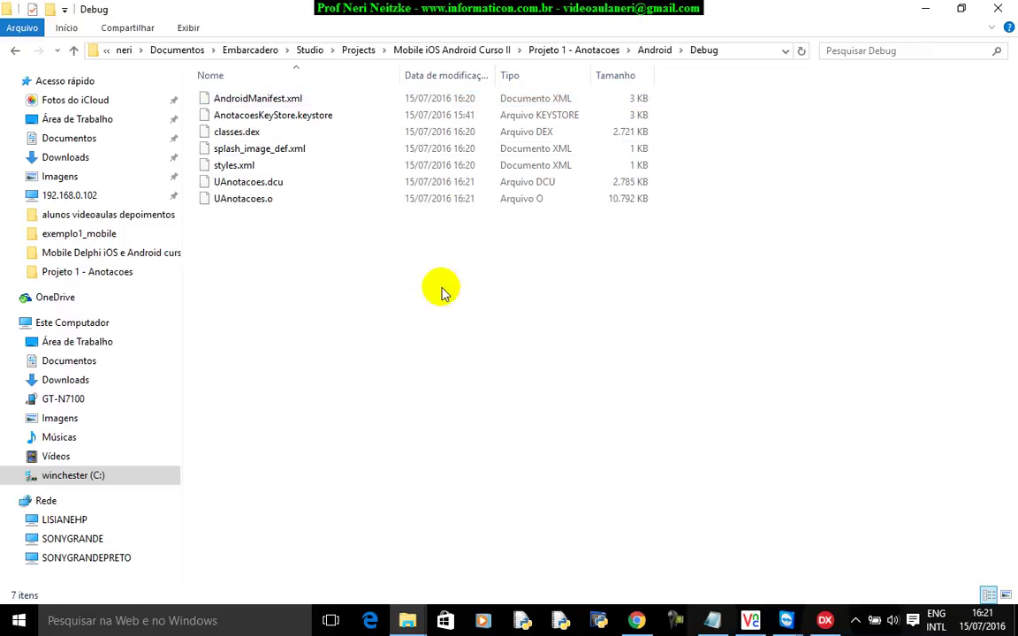
click(656, 49)
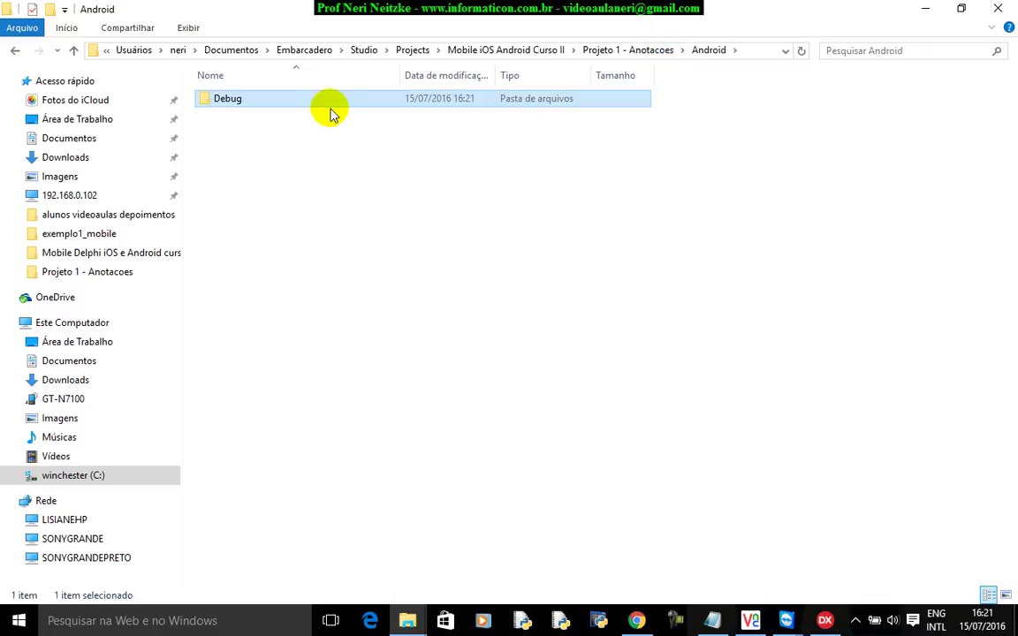
double_click(284, 100)
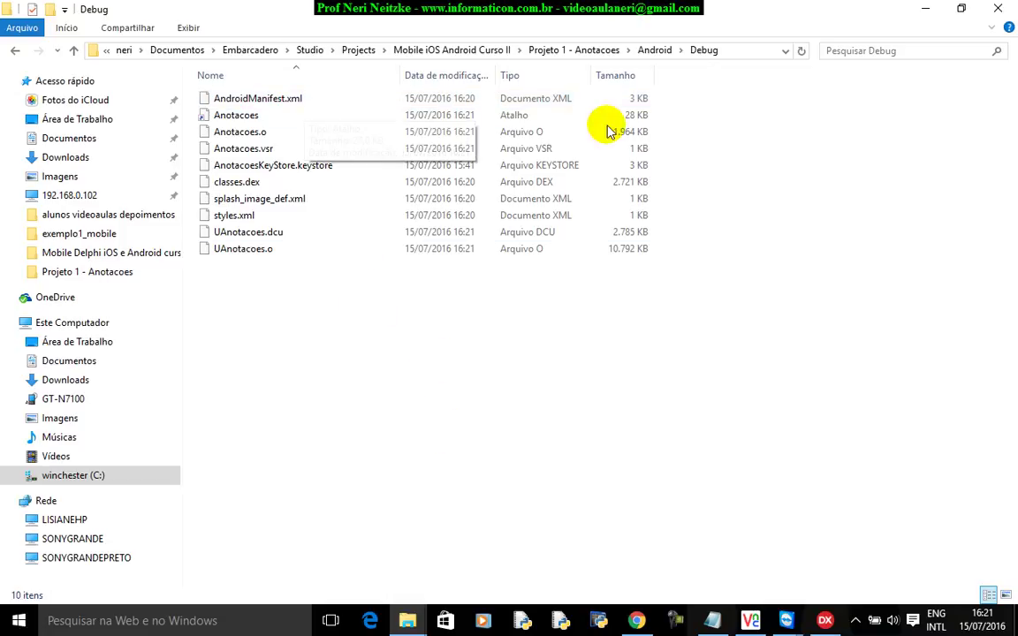
click(654, 51)
click(602, 50)
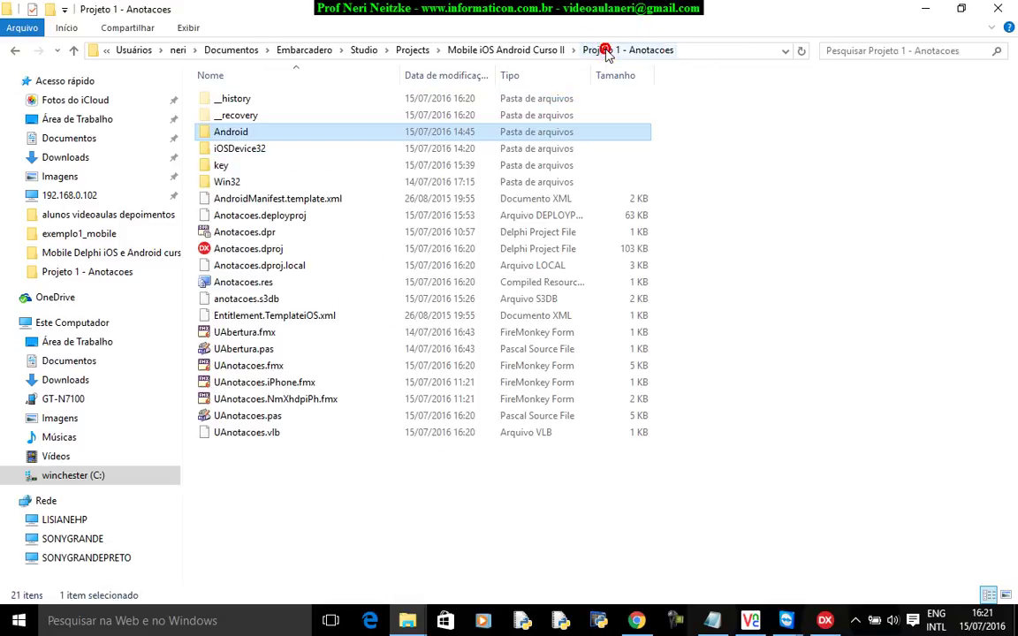
double_click(237, 135)
double_click(235, 99)
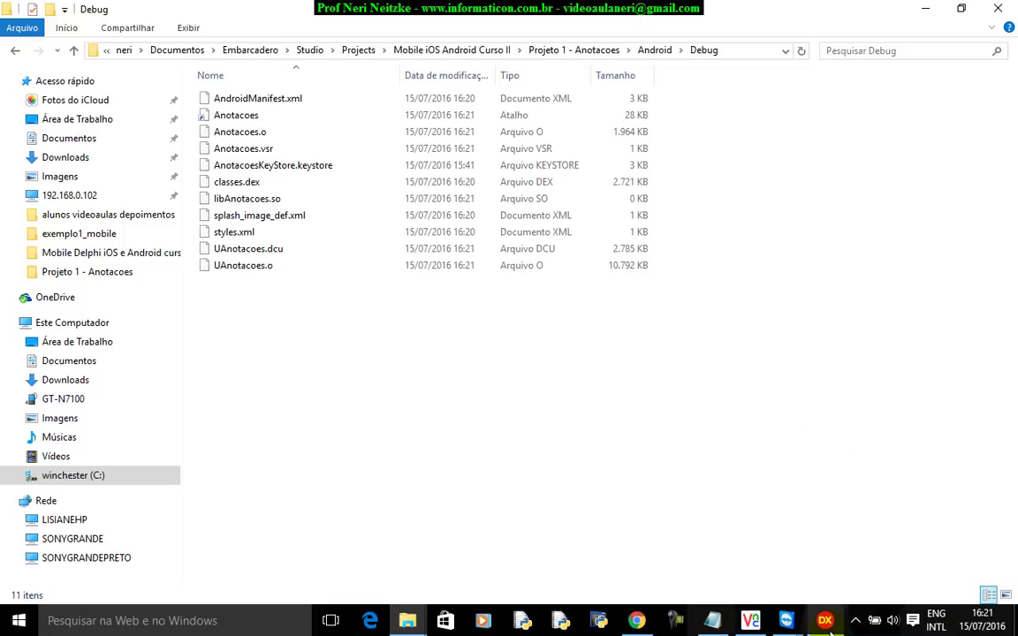
click(926, 10)
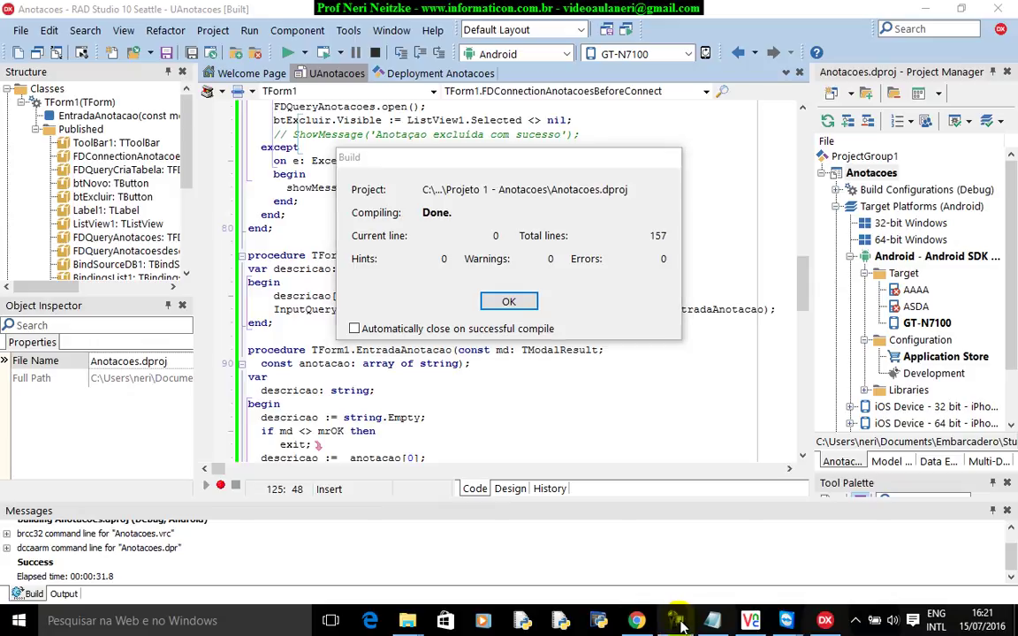
- Dismiss the Build report and check the rebuilt files in Projeto 1 - Anotacoes\Android\Debug in File Explorer
click(521, 302)
click(522, 301)
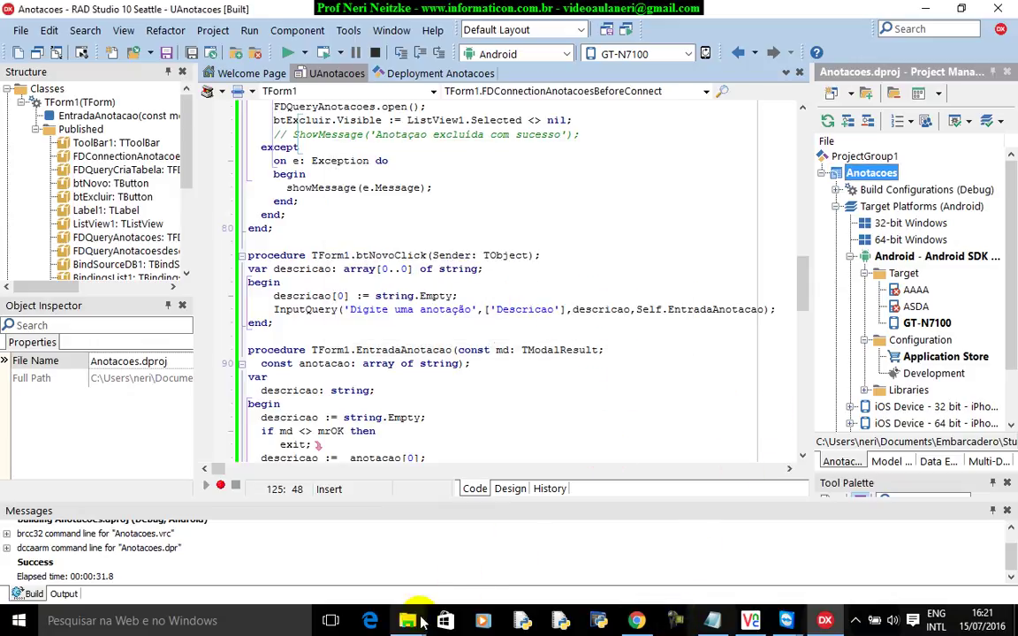
mouse_move(414, 624)
click(487, 547)
click(409, 622)
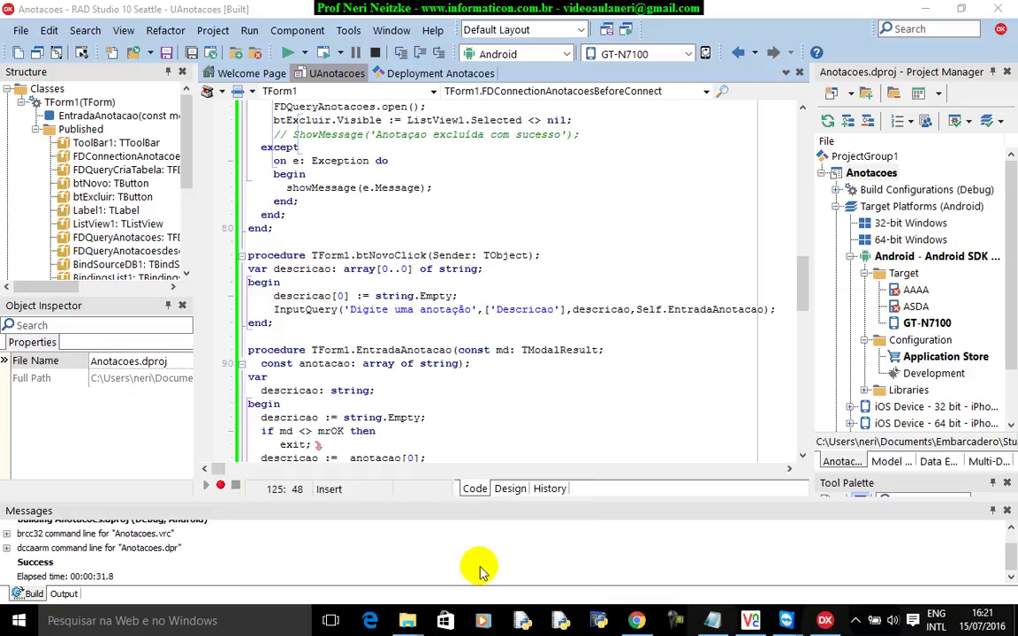
click(925, 9)
mouse_move(407, 622)
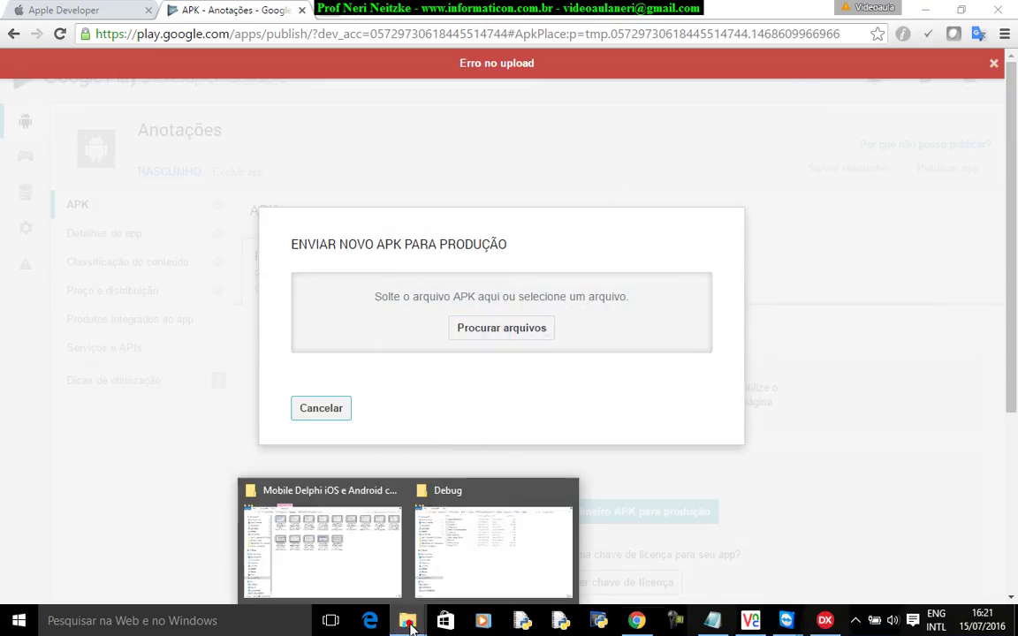
click(452, 586)
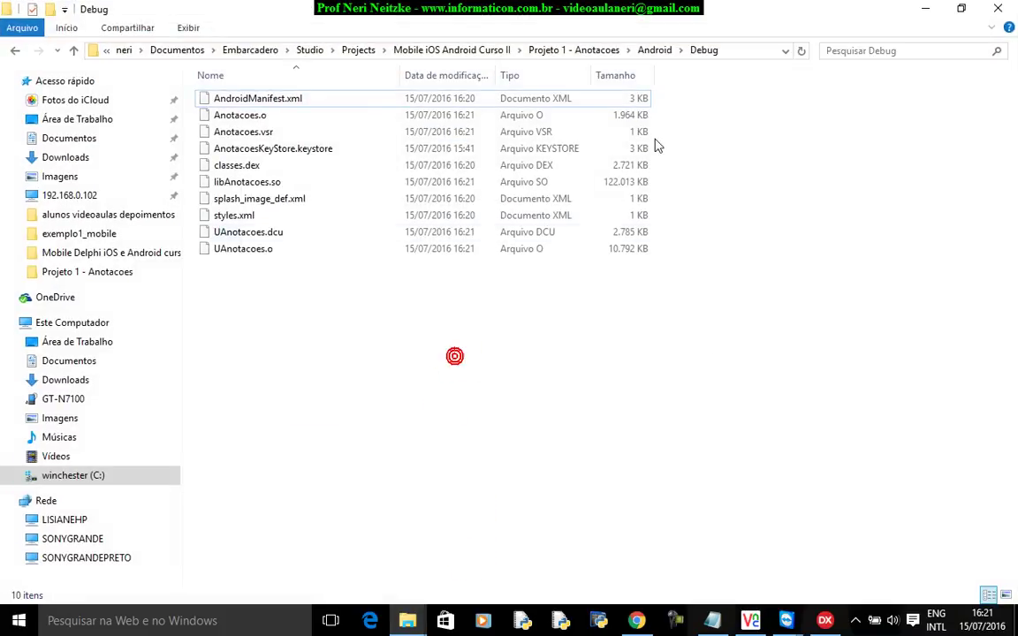
click(654, 50)
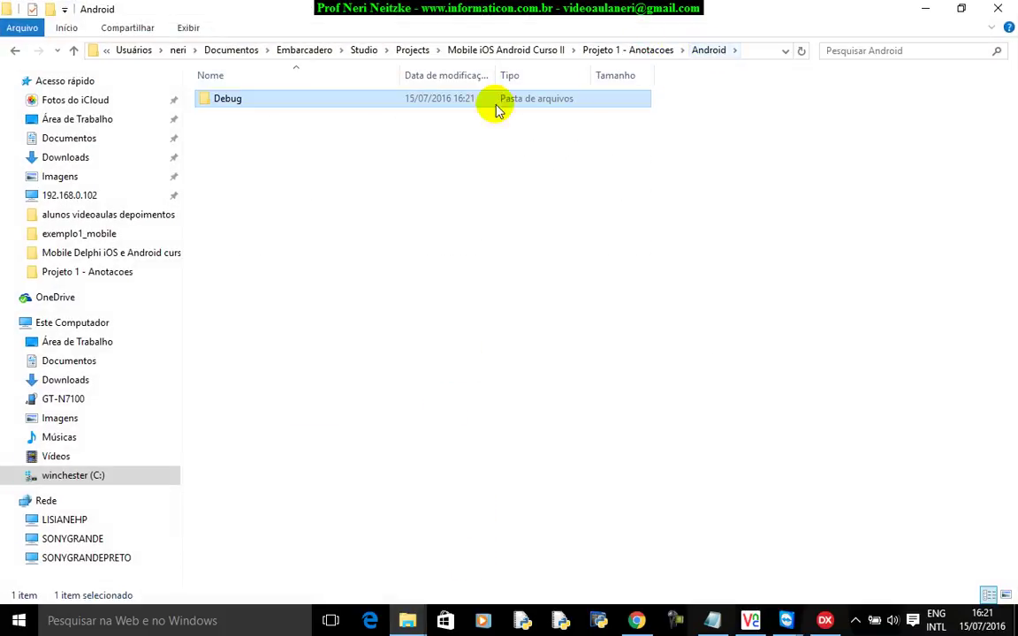
double_click(321, 104)
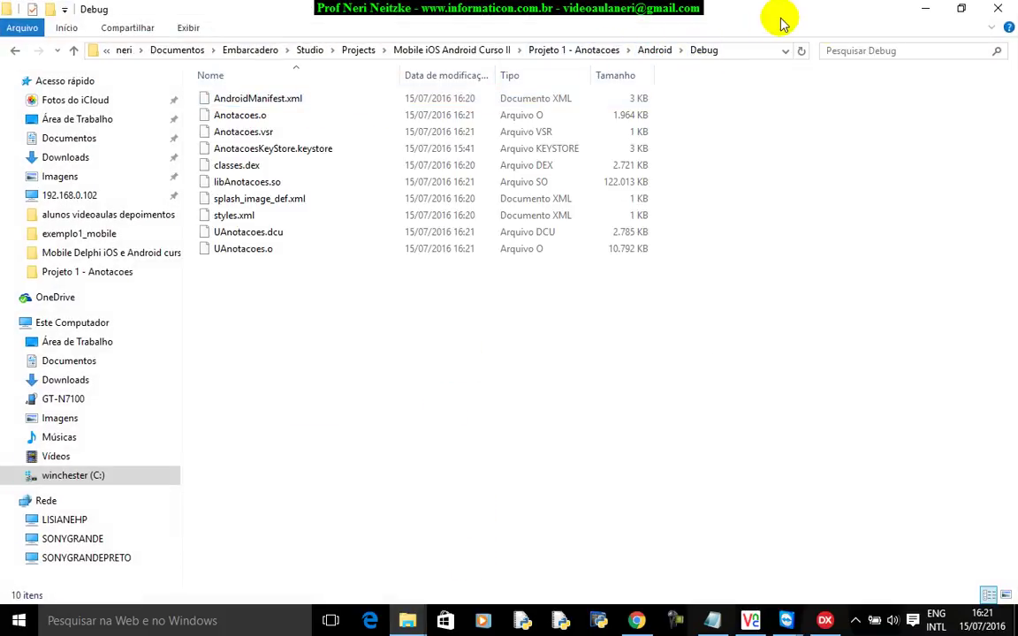
key(alt+Tab)
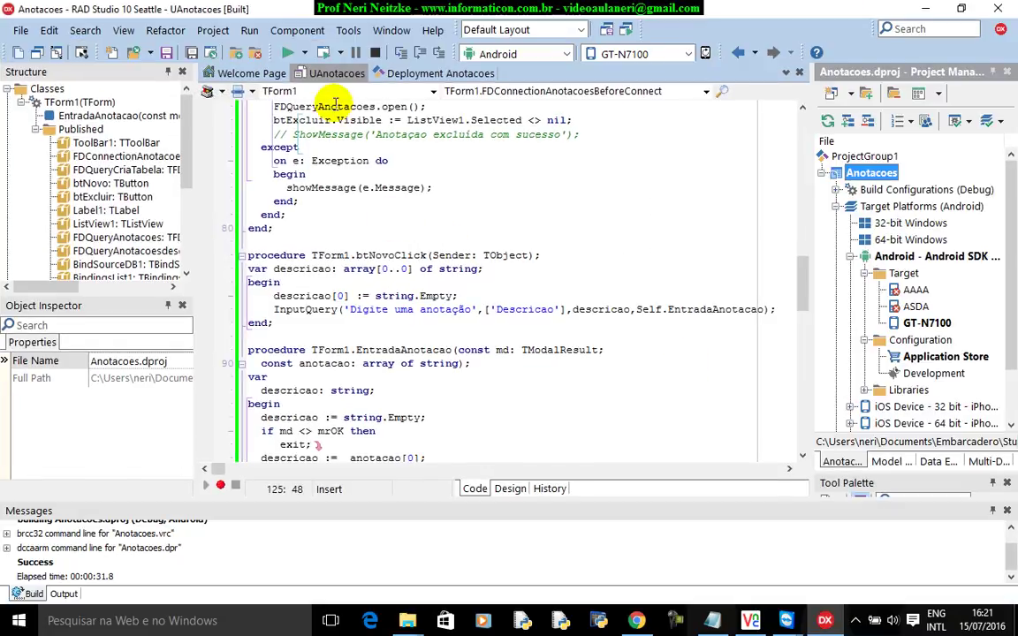
- Open the deployment settings of the Anotacoes project in RAD Studio
click(213, 31)
click(213, 31)
click(213, 31)
click(247, 438)
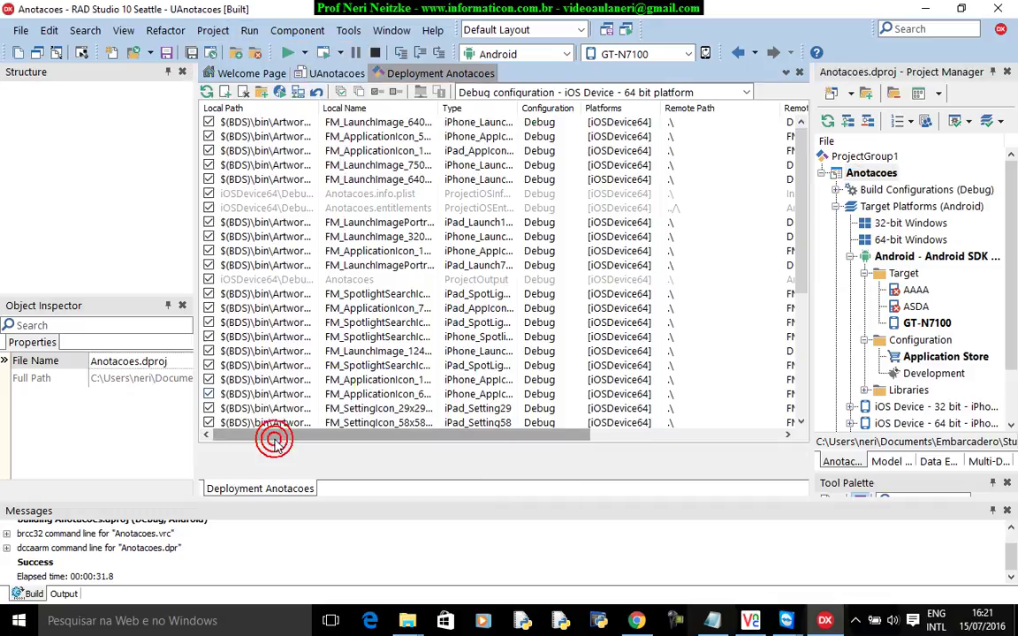
- Try to deploy Anotacoes with the All configurations - Android platform set, and close the resulting reports
click(608, 92)
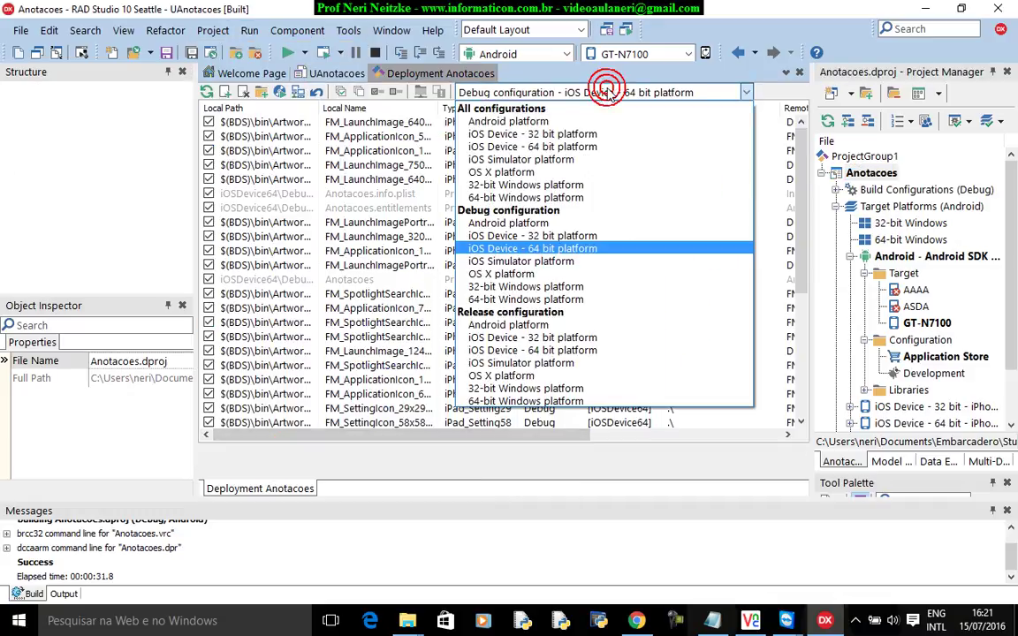
click(548, 124)
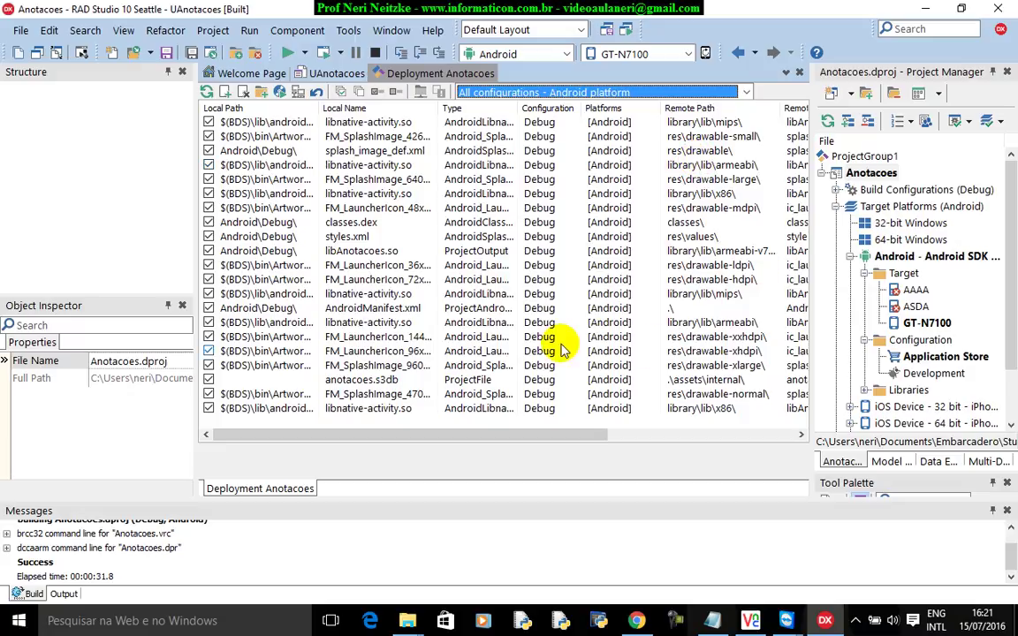
click(538, 380)
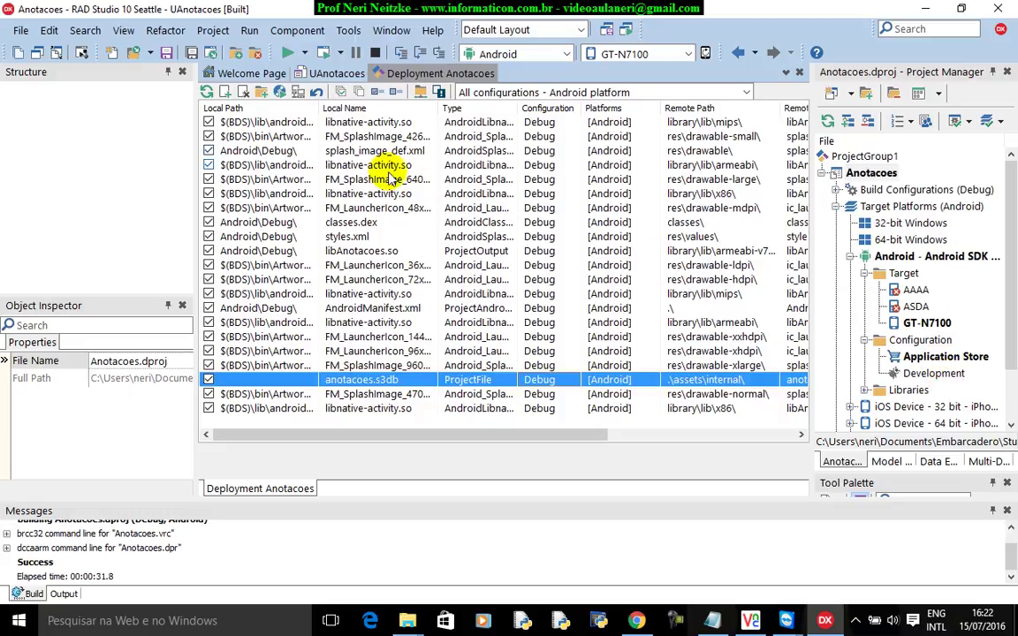
click(280, 94)
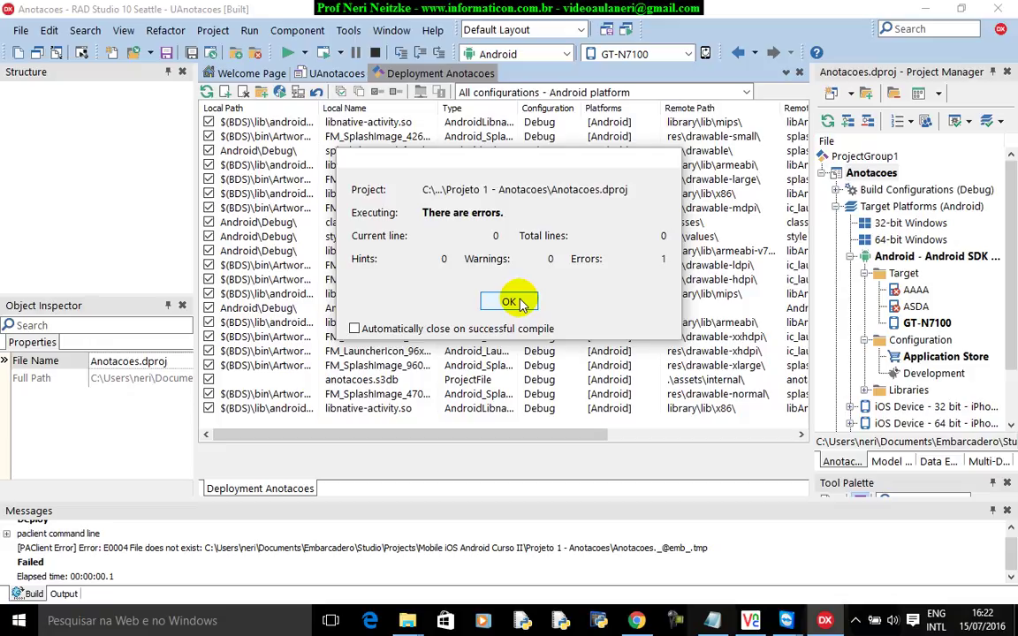
click(510, 302)
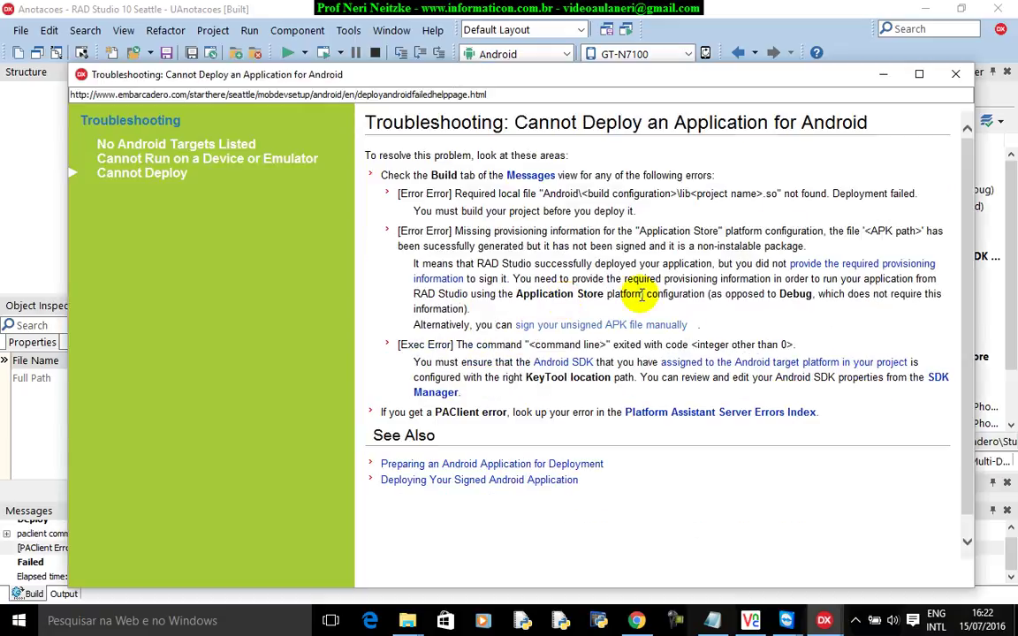
click(956, 78)
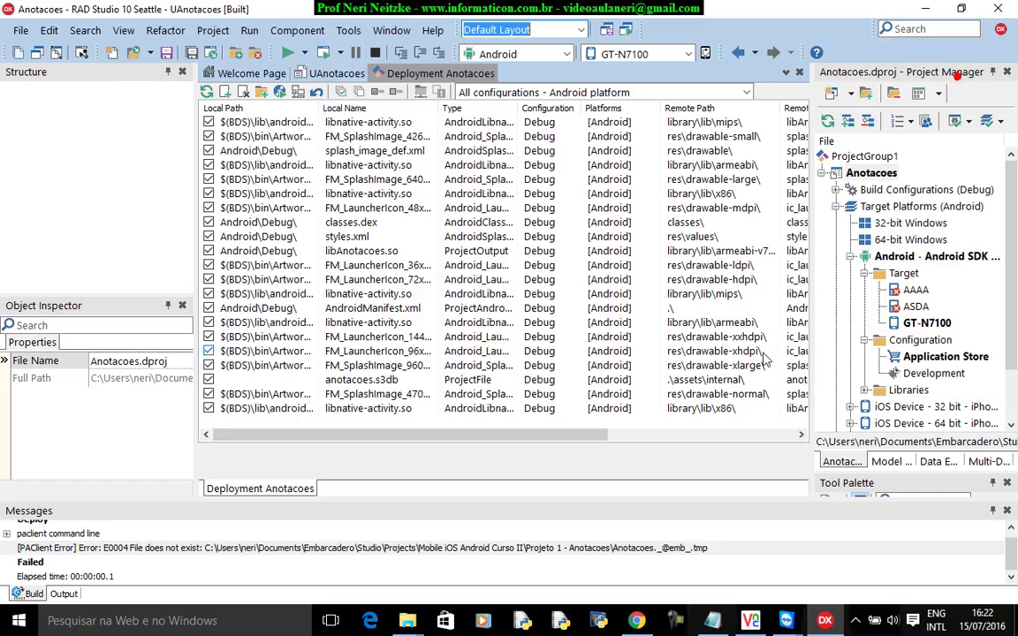
- Switch the deployment set to Debug configuration - Android platform and deploy the Anotacoes project
click(728, 367)
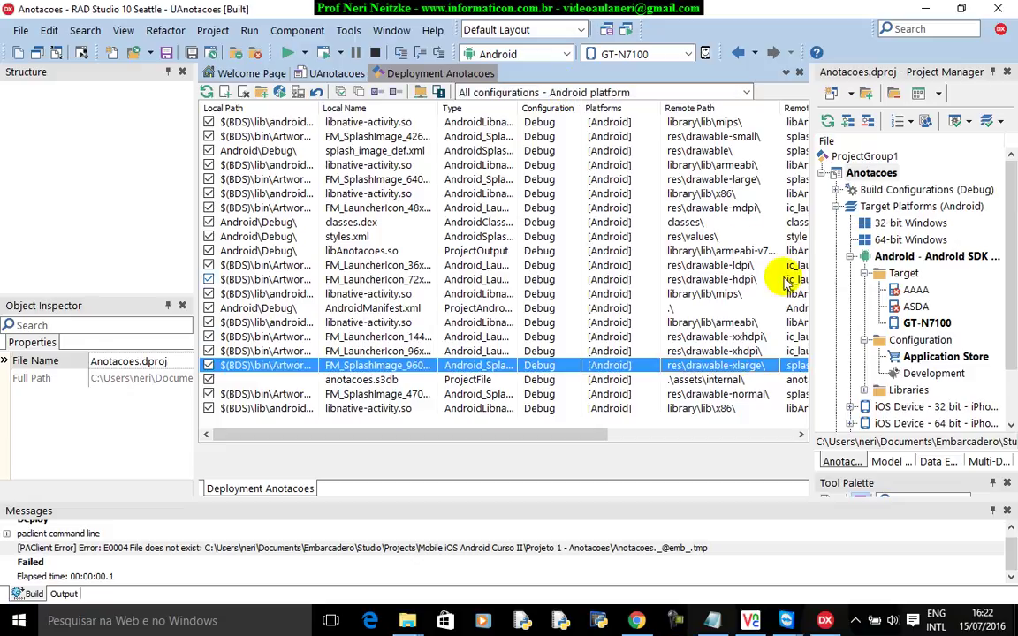
click(610, 92)
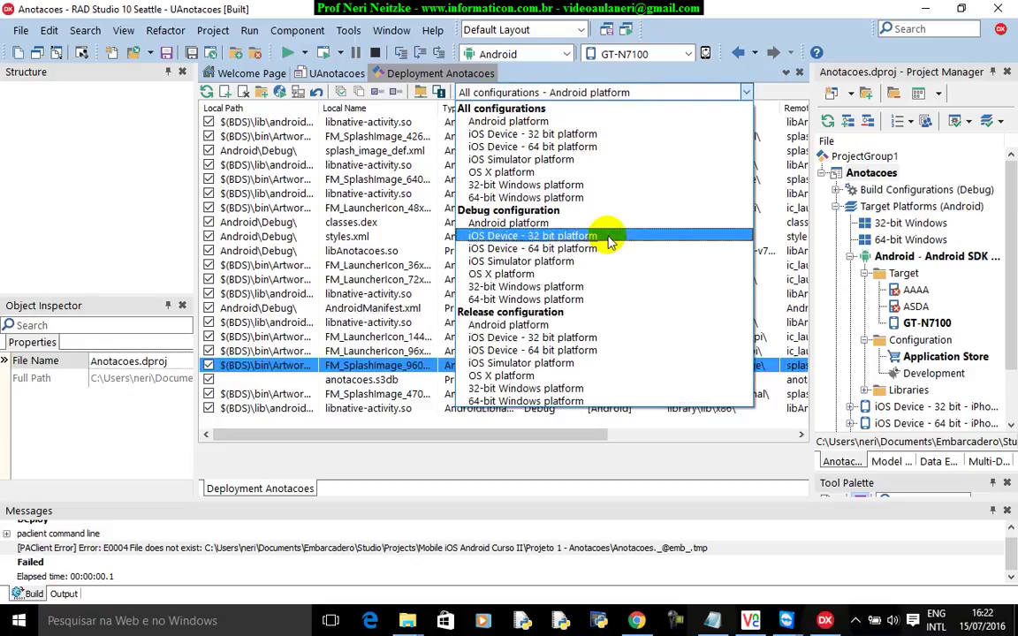
click(575, 223)
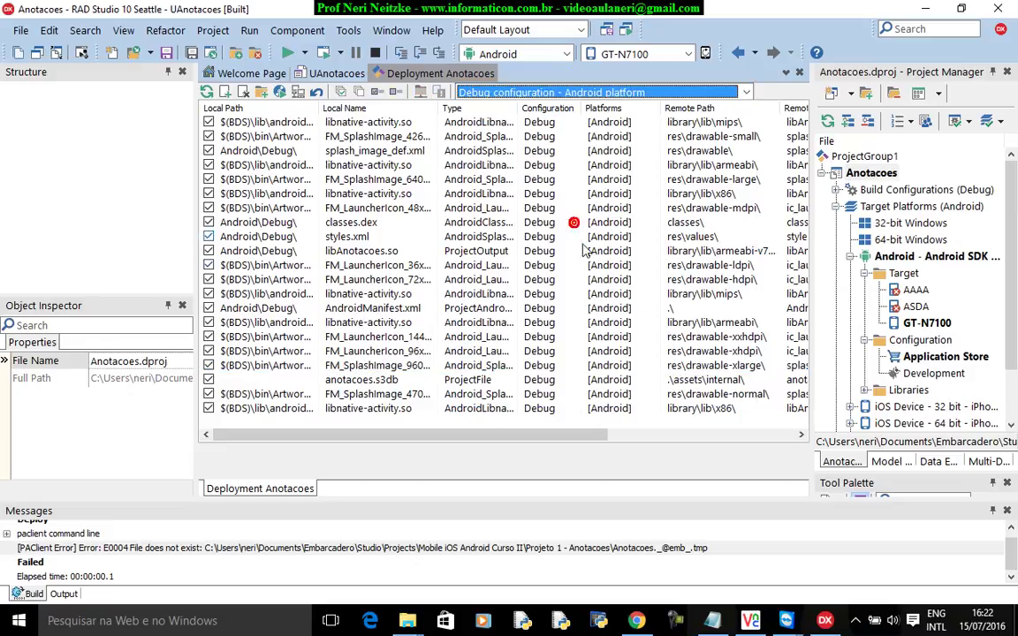
click(281, 94)
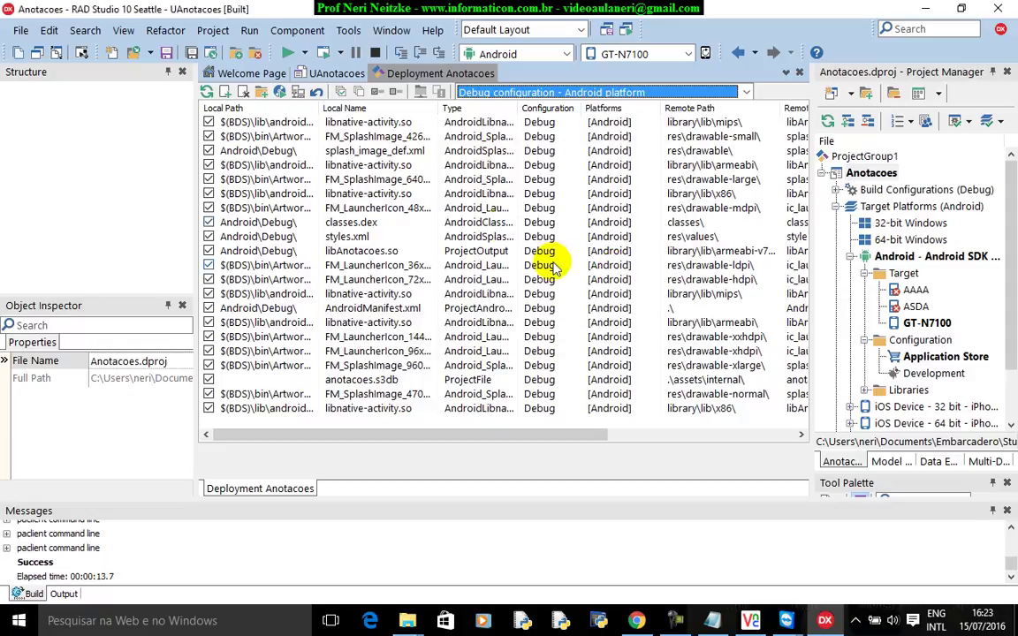
click(528, 207)
- Find Anotacoes.apk in Debug\Anotacoes\bin in File Explorer and compare its modification time with the system clock
mouse_move(410, 621)
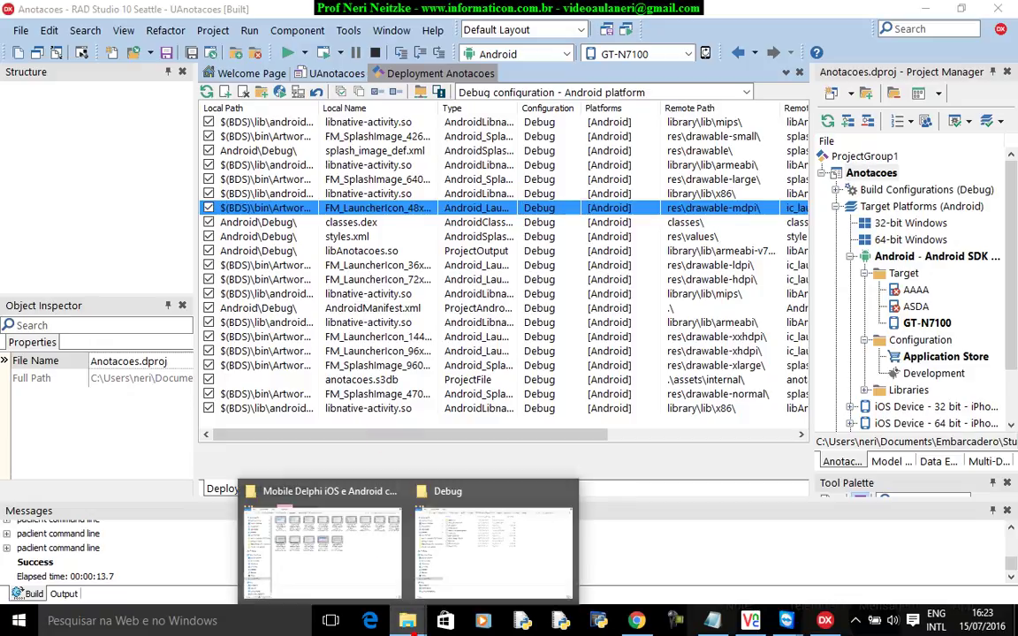
click(513, 575)
double_click(249, 98)
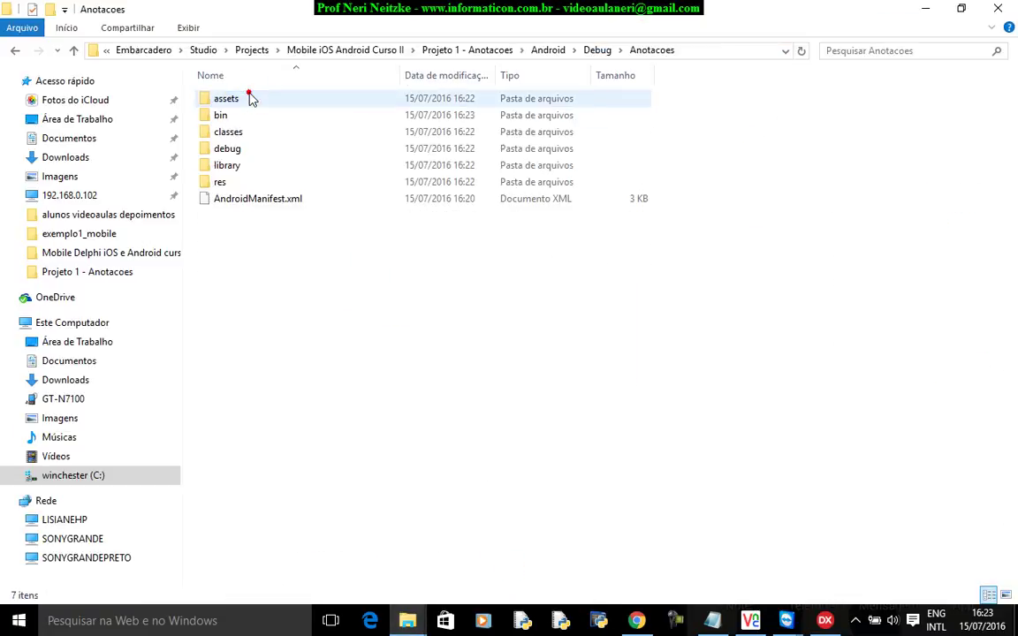
double_click(241, 116)
click(273, 99)
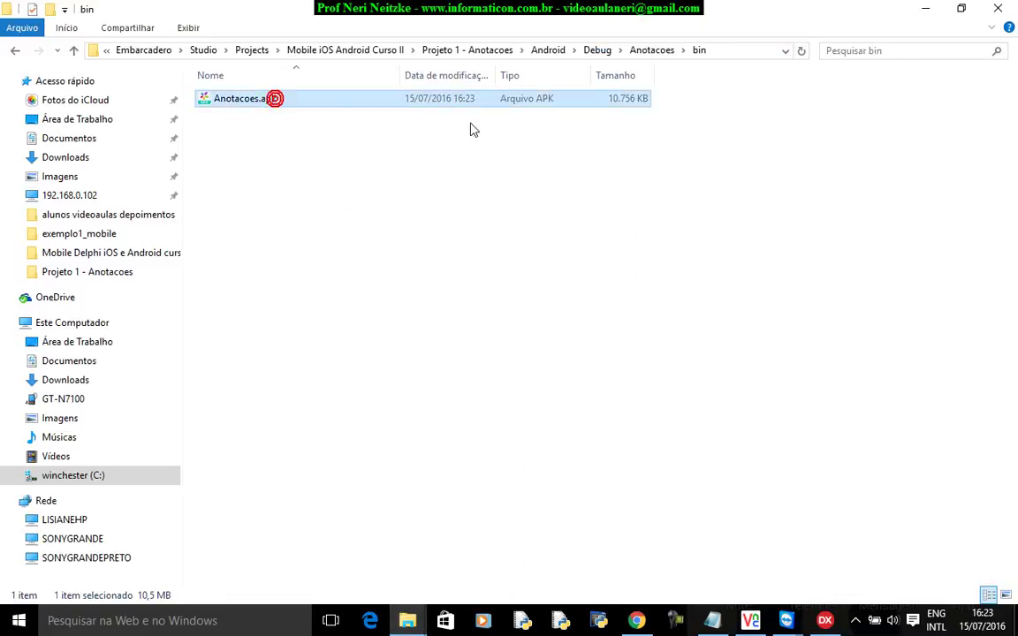
click(983, 620)
- Upload the rebuilt Anotacoes.apk as the production APK in the Google Play Developer Console in Chrome
click(549, 326)
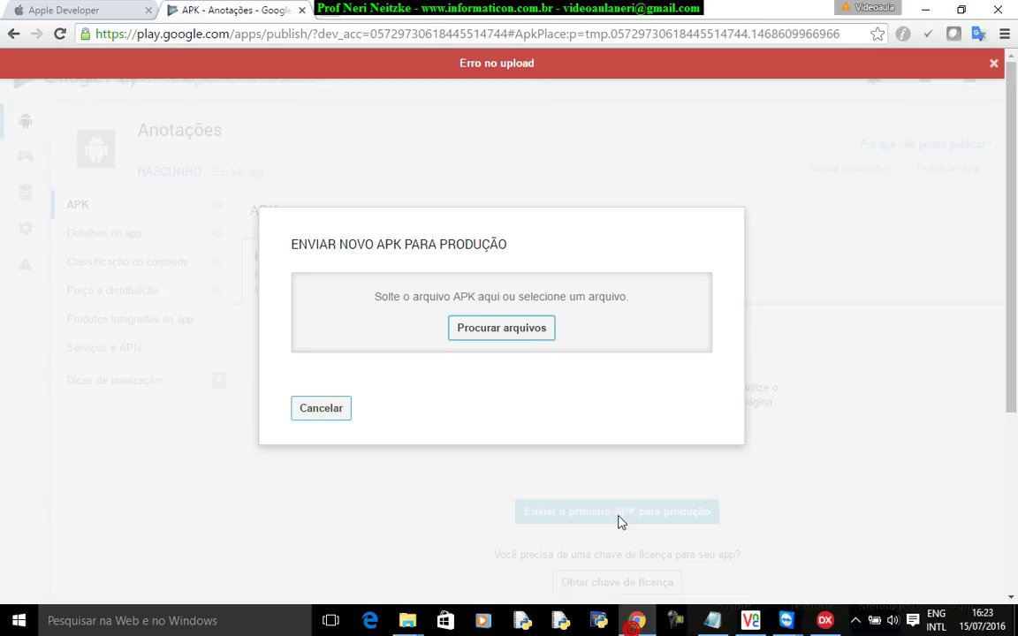
click(518, 326)
click(233, 118)
double_click(233, 117)
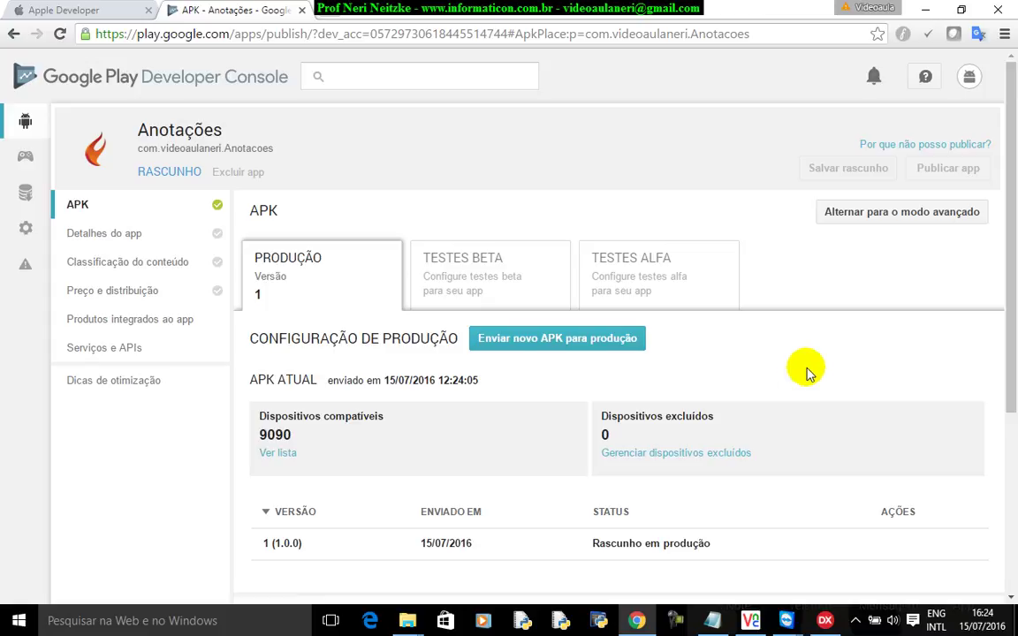
- Examine the uploaded APK's production information, and review the required fields and graphics in the app details (Detalhes do app)
scroll(806, 373, down, 4)
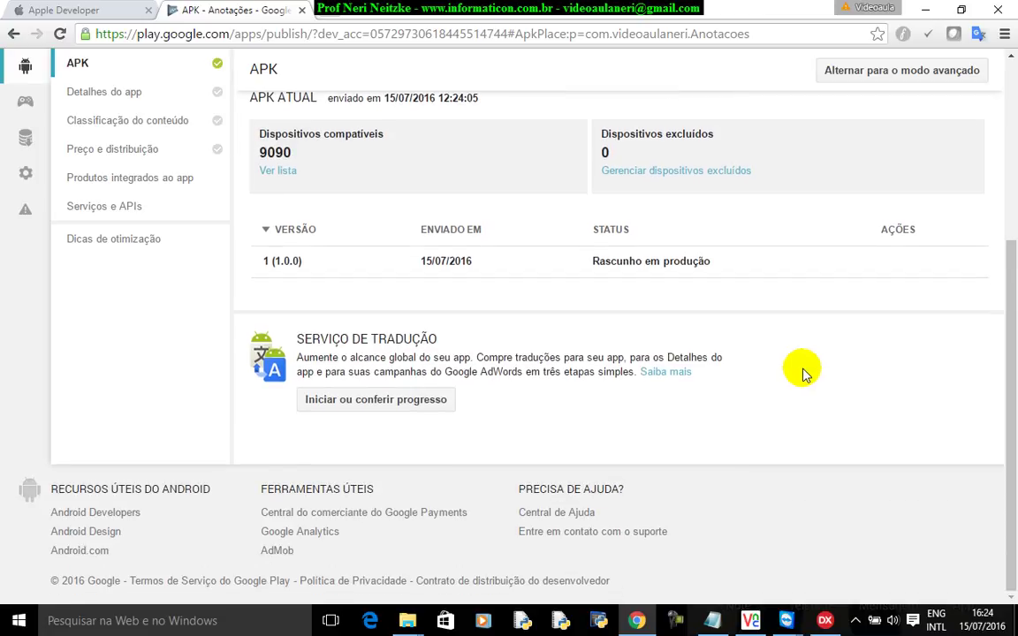
scroll(805, 372, up, 1)
scroll(824, 389, up, 2)
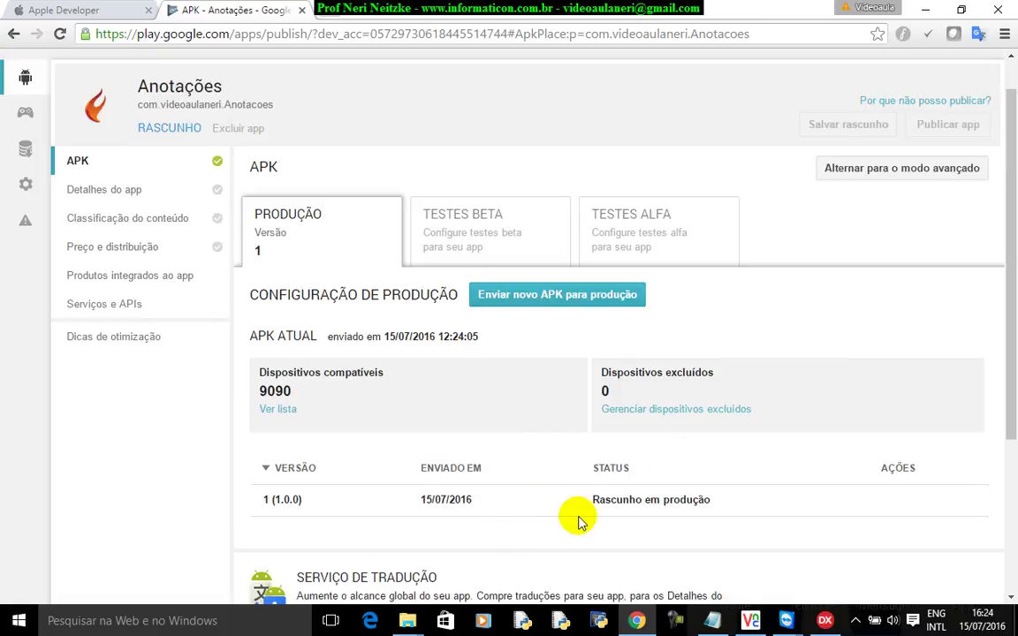
click(128, 196)
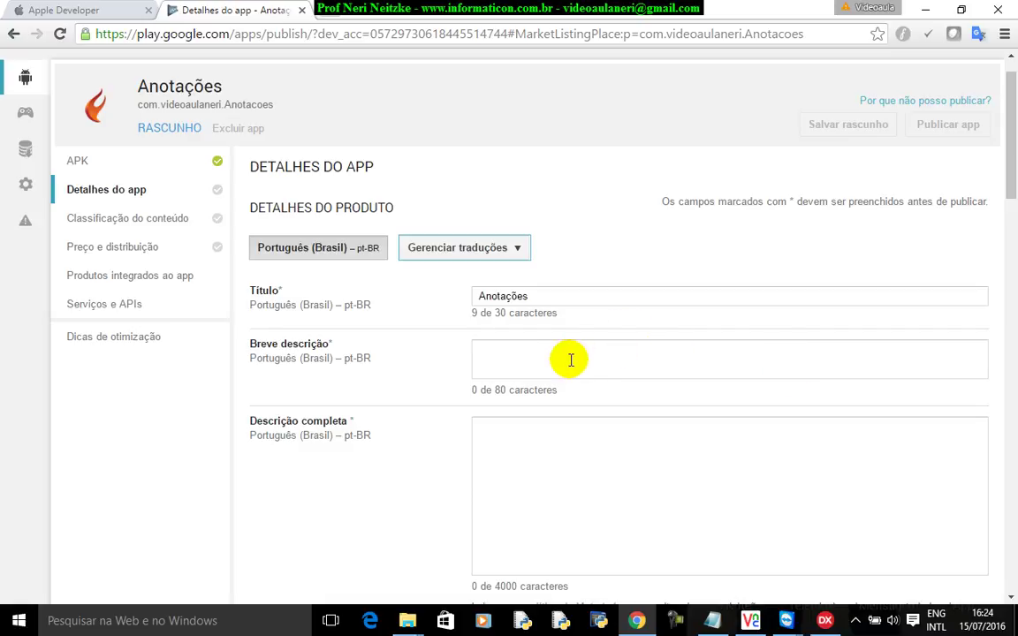
scroll(614, 371, down, 10)
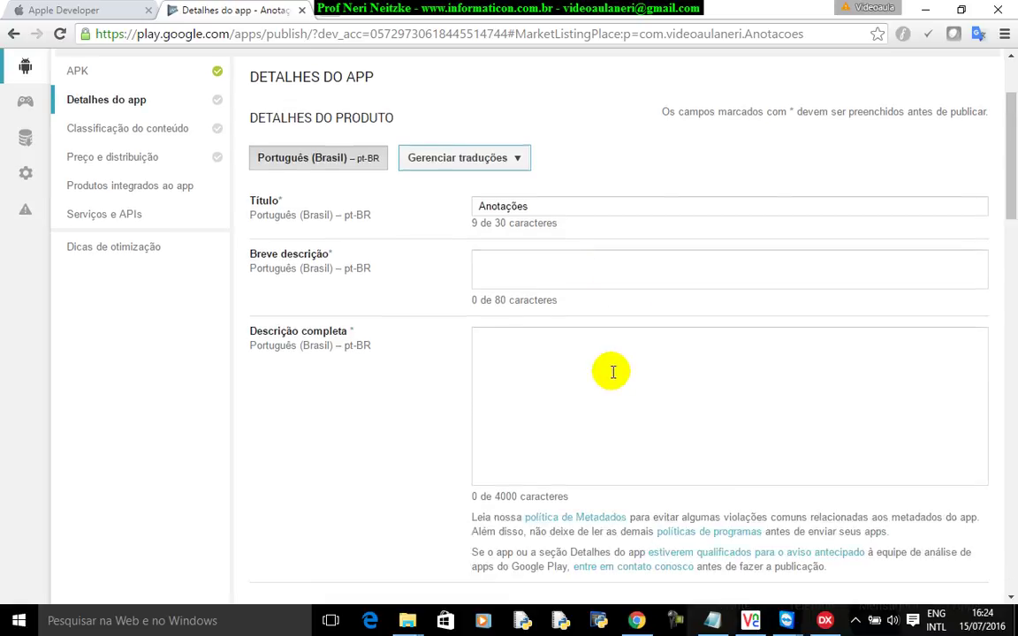
scroll(659, 383, down, 2)
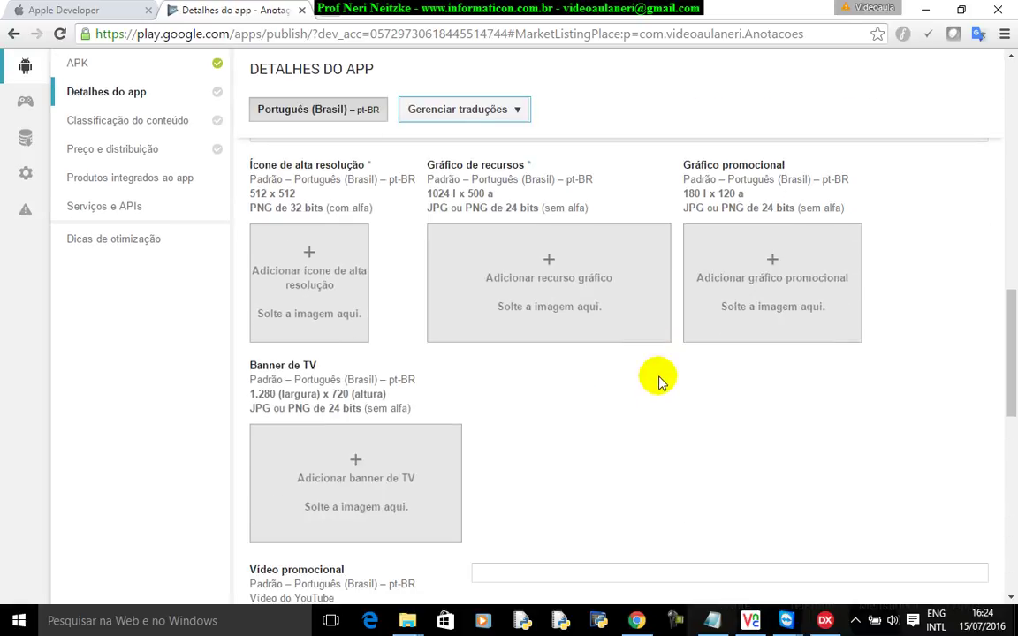
scroll(662, 381, up, 6)
scroll(661, 379, up, 5)
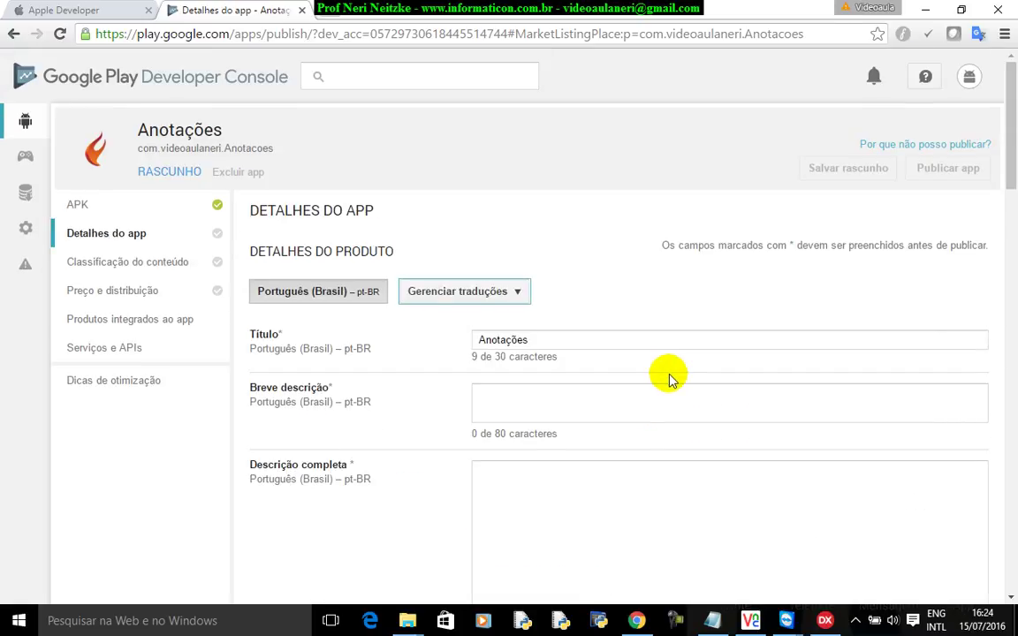